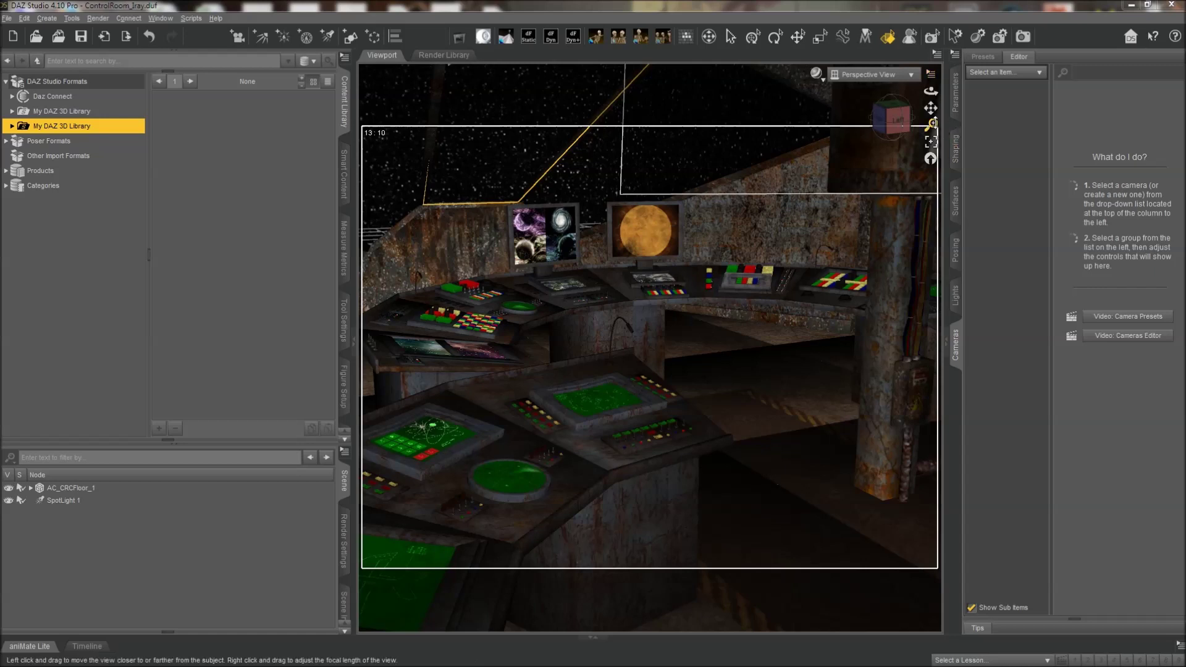
Create a new camera named Camera 1 that applies the active perspective viewport's transforms.
{"action": "left_click_drag", "start_coordinate": [931, 124], "coordinate": [931, 99]}
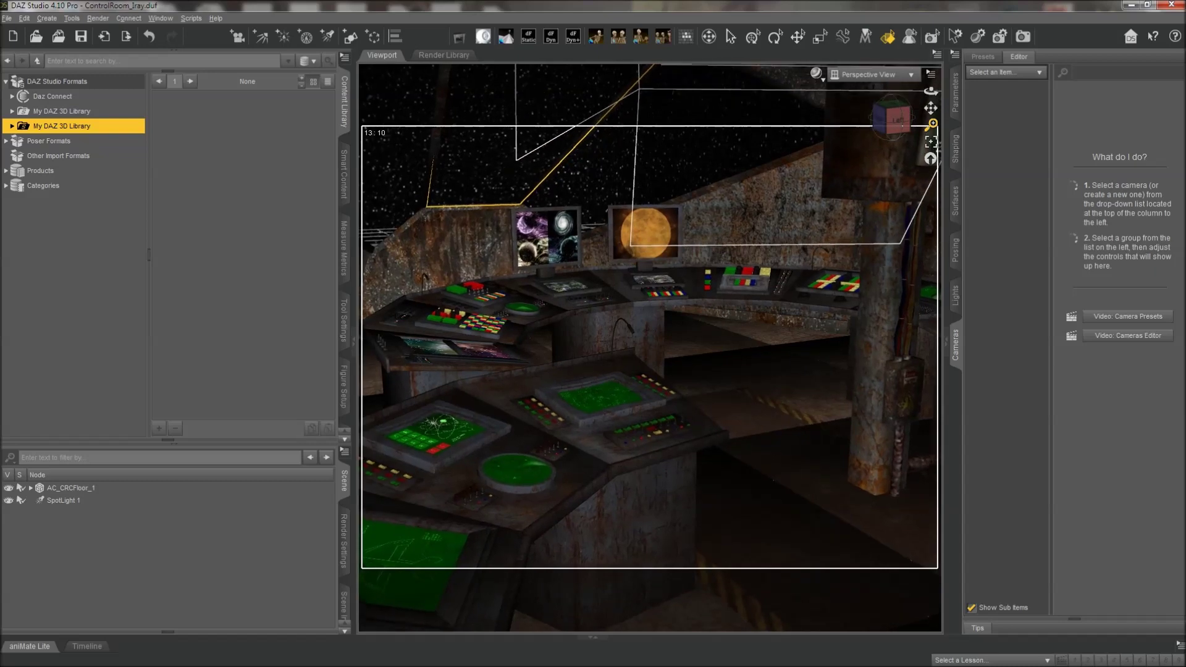
{"action": "left_click_drag", "start_coordinate": [931, 123], "coordinate": [927, 151]}
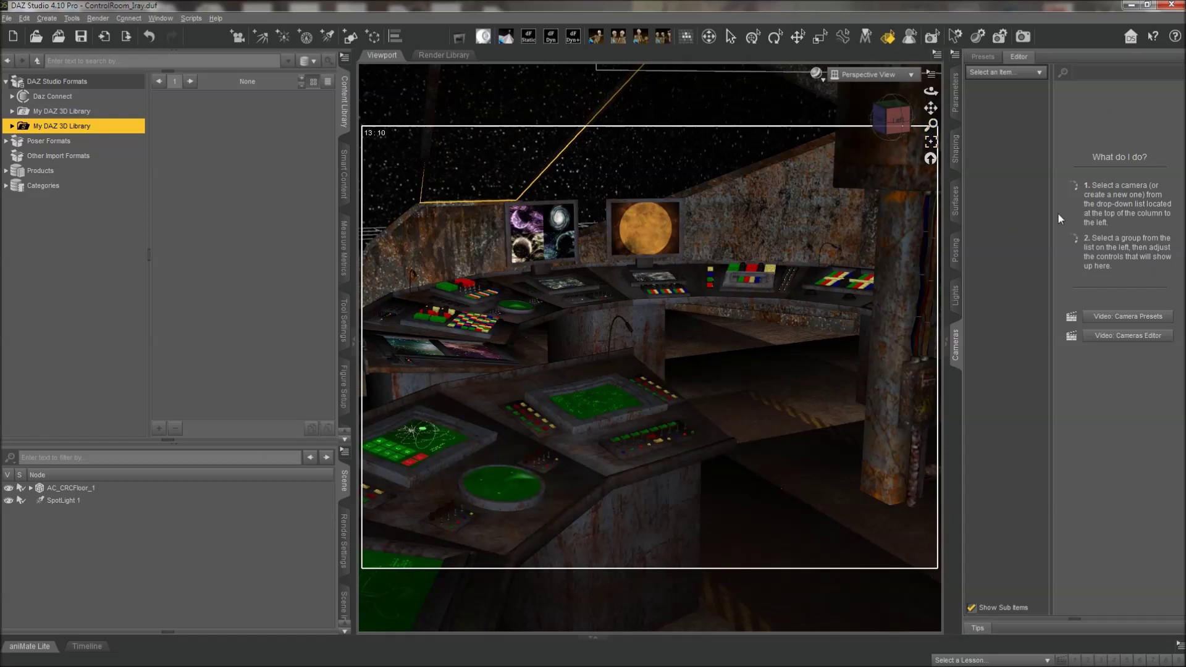
{"action": "left_click", "coordinate": [237, 38]}
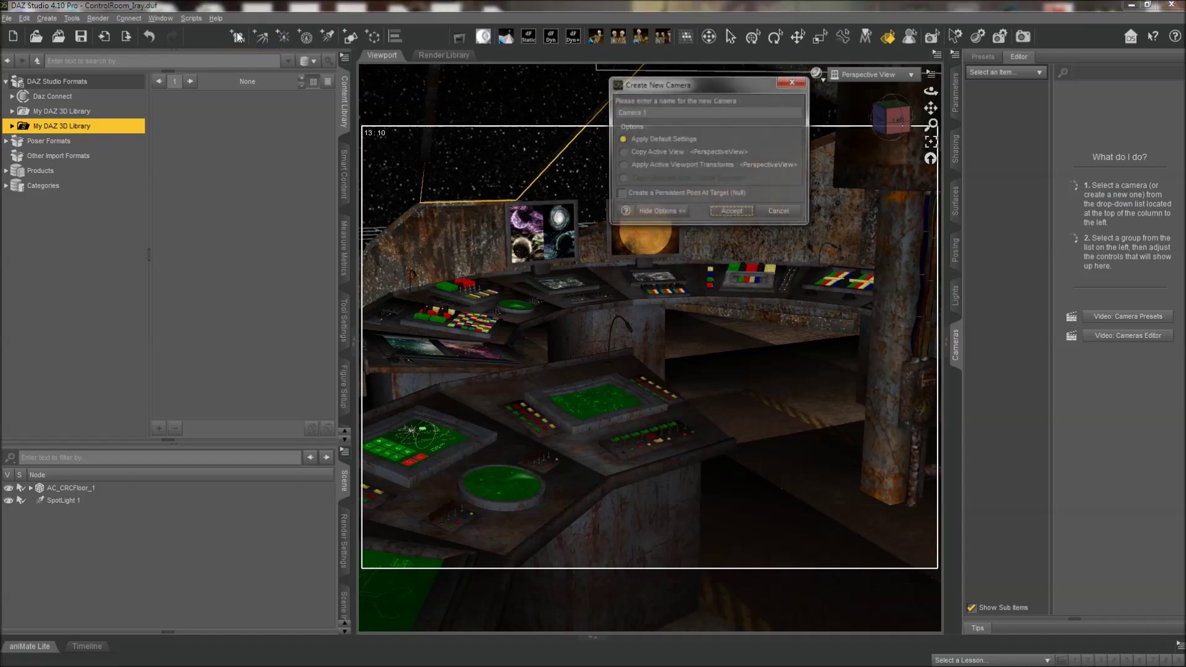
{"action": "left_click", "coordinate": [635, 168]}
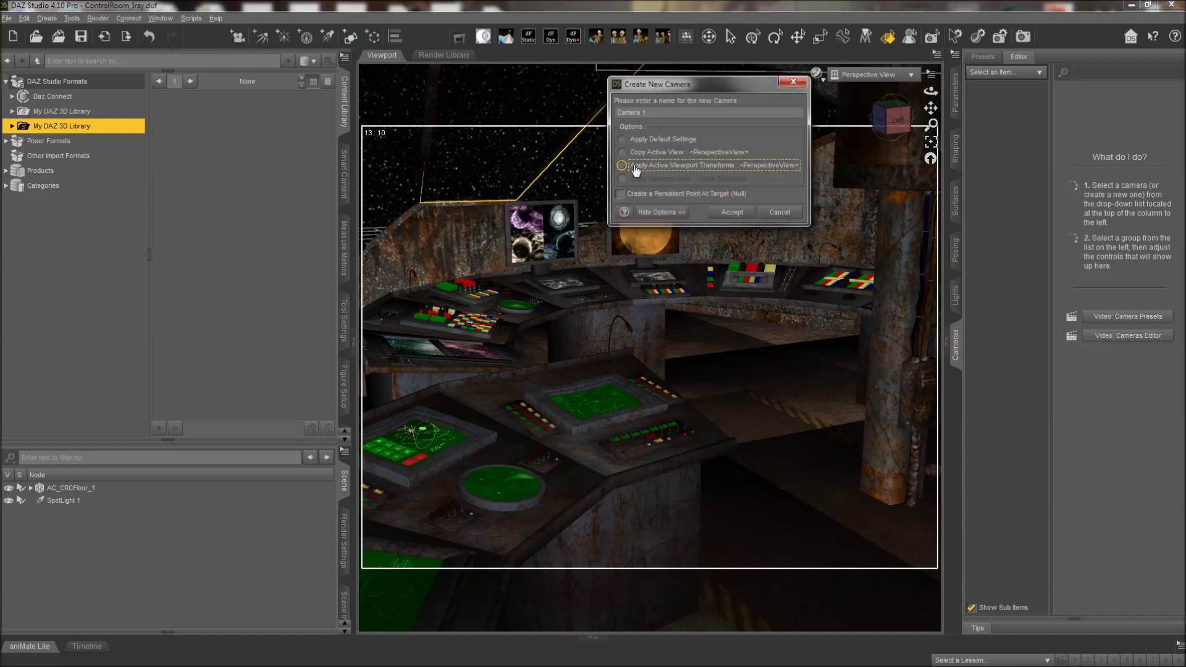
{"action": "left_click", "coordinate": [731, 213]}
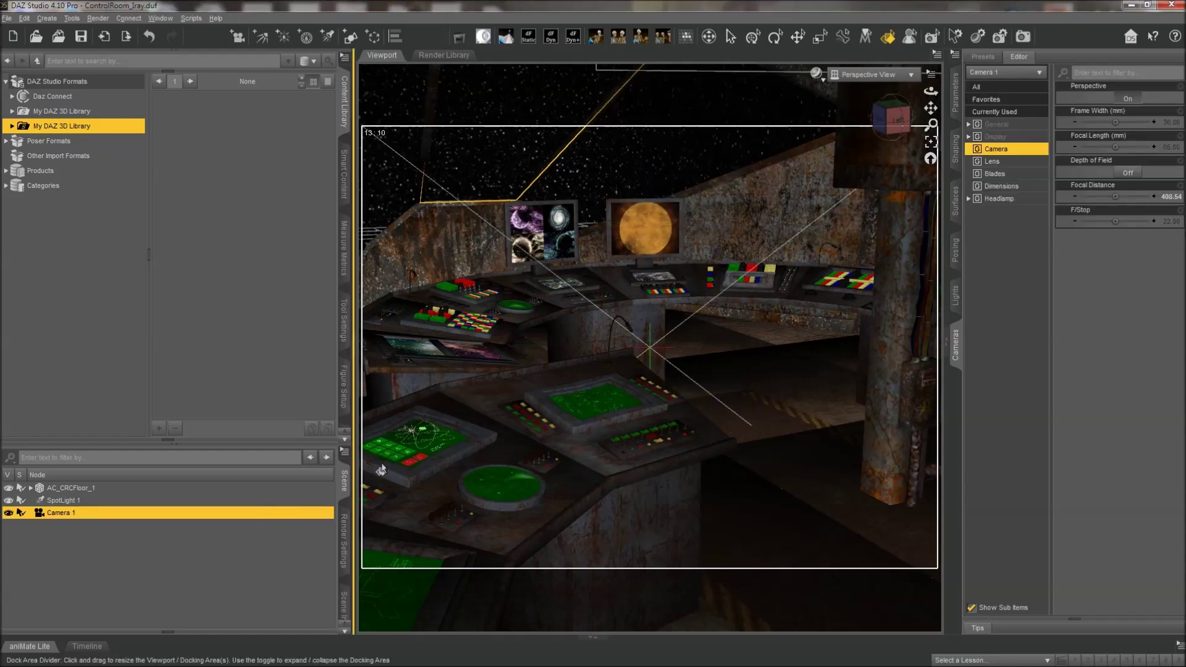
Switch the viewport to look through Camera 1 and collapse the content library and scene panes to enlarge it.
{"action": "left_click", "coordinate": [888, 75]}
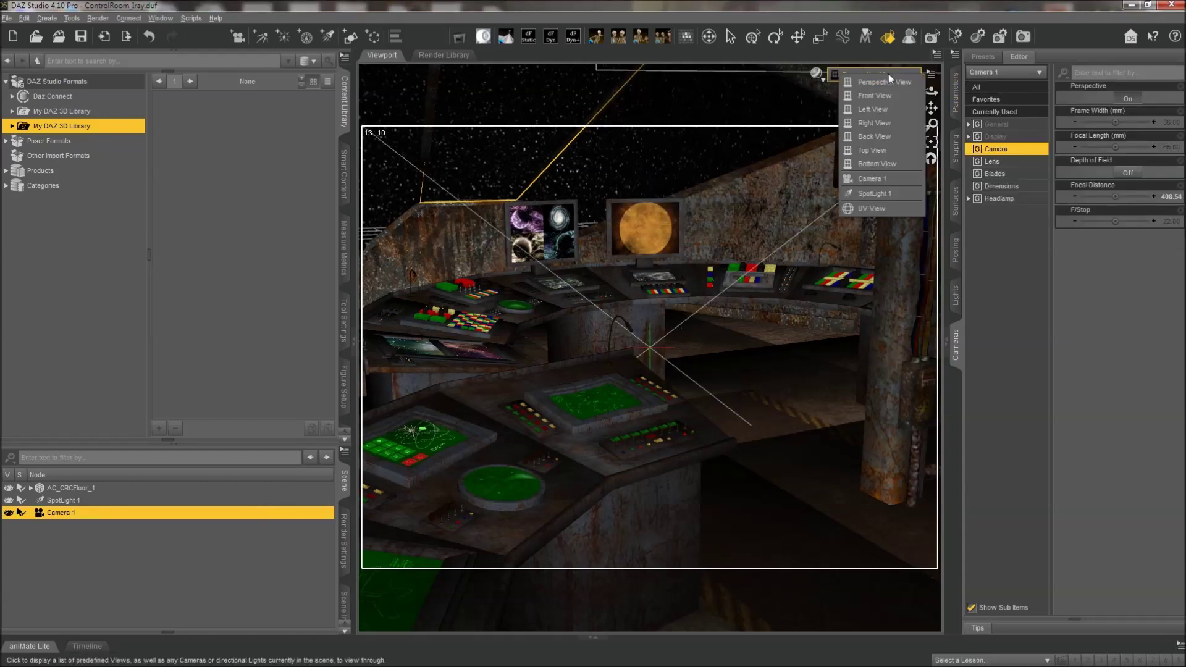
{"action": "left_click", "coordinate": [876, 178]}
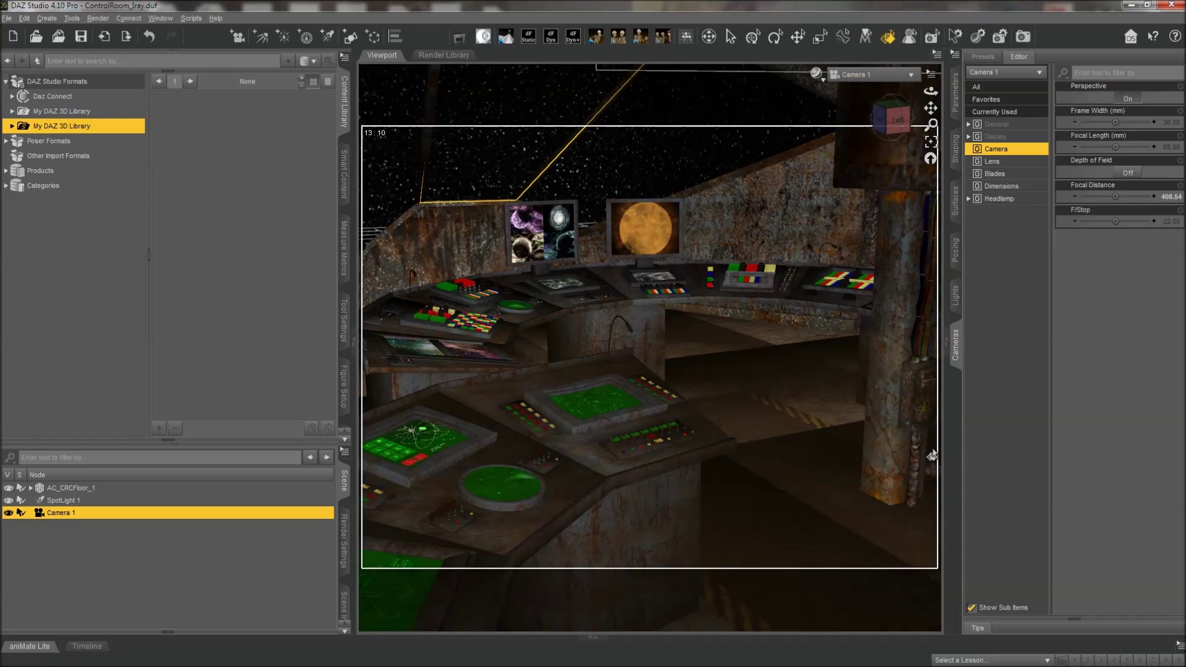
{"action": "left_click", "coordinate": [345, 99]}
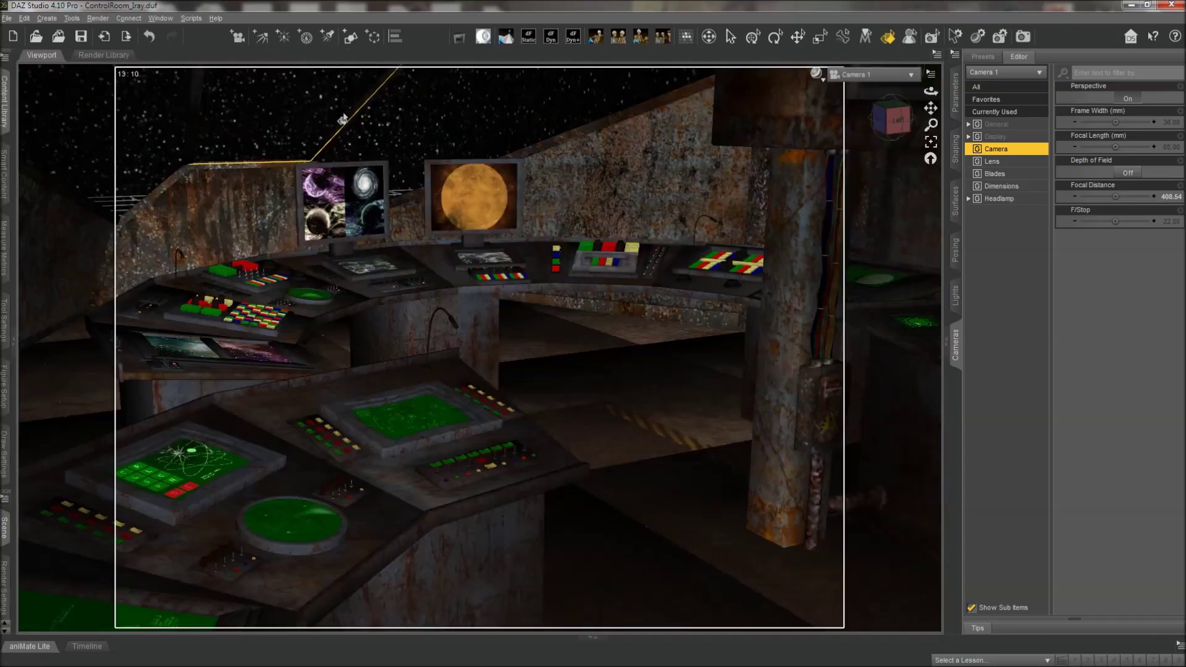
{"action": "left_click", "coordinate": [160, 19]}
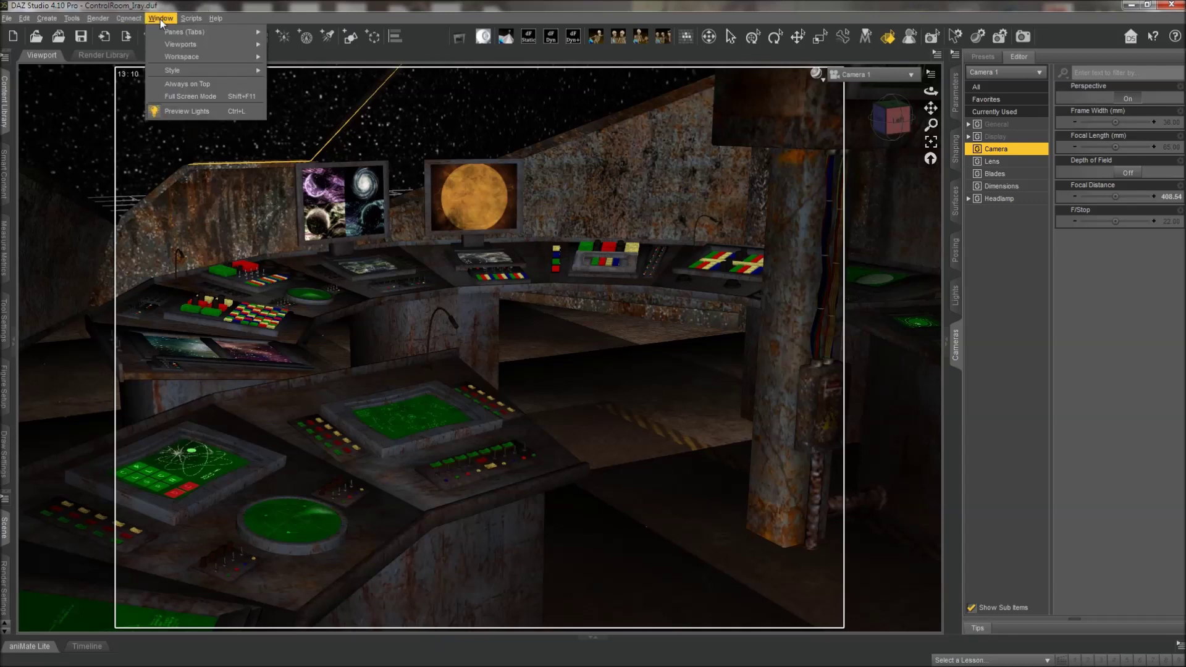
{"action": "mouse_move", "coordinate": [173, 31]}
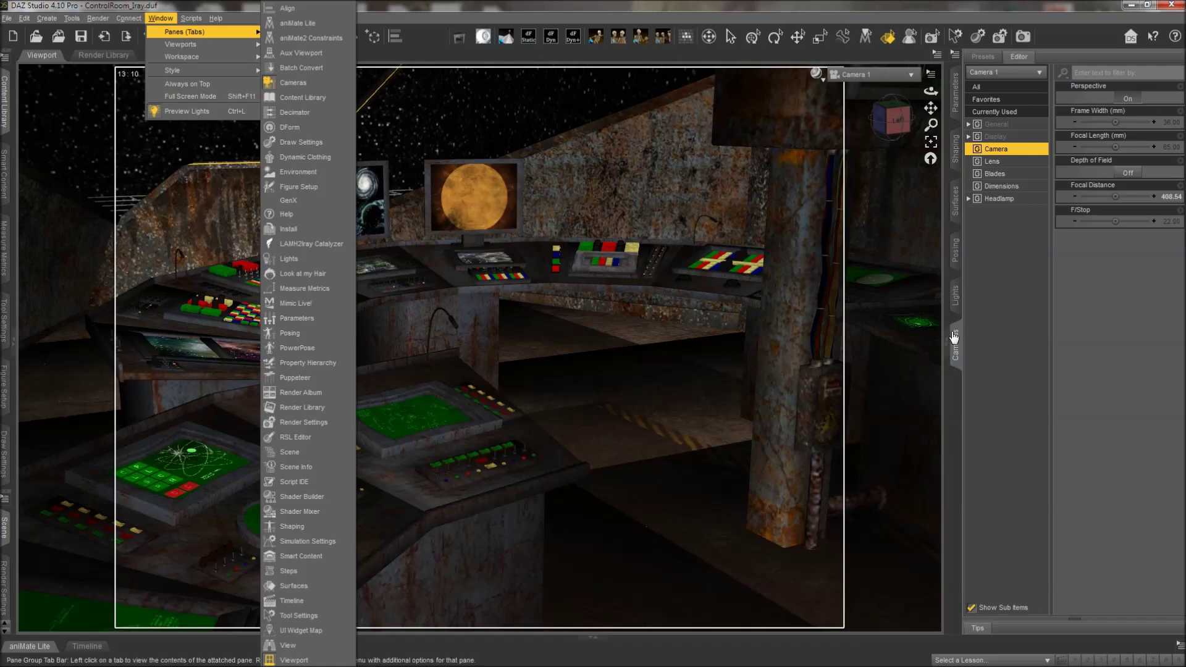
{"action": "left_click", "coordinate": [472, 5]}
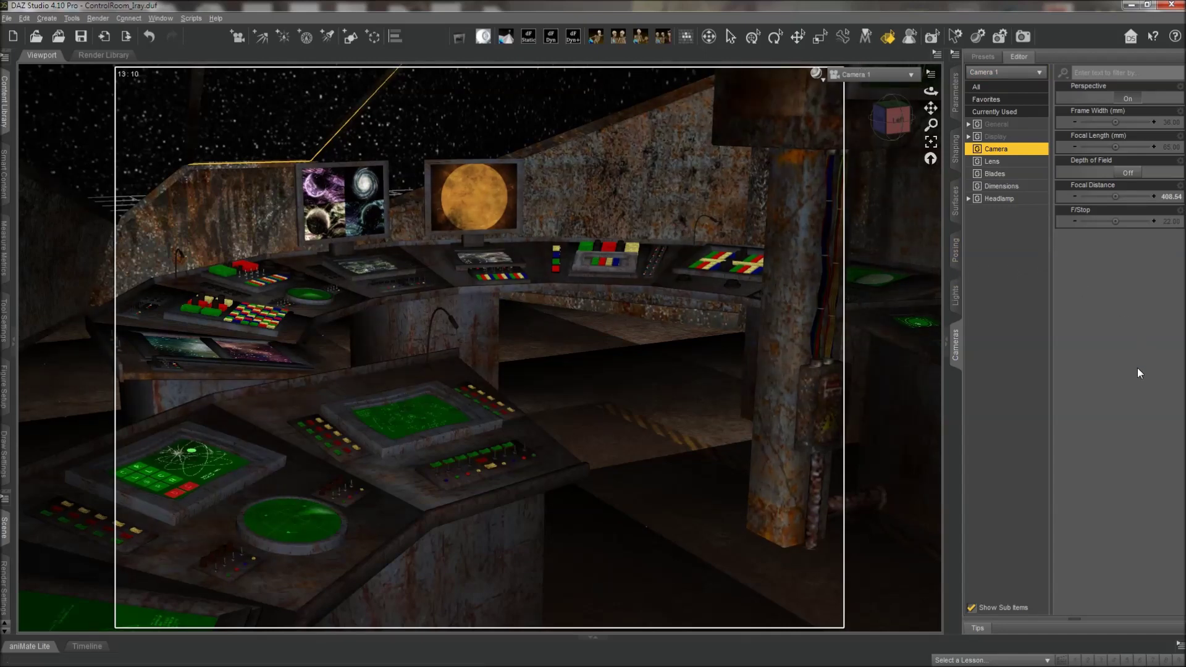
Split the viewport into two side-by-side views.
{"action": "left_click", "coordinate": [161, 23]}
{"action": "mouse_move", "coordinate": [182, 43]}
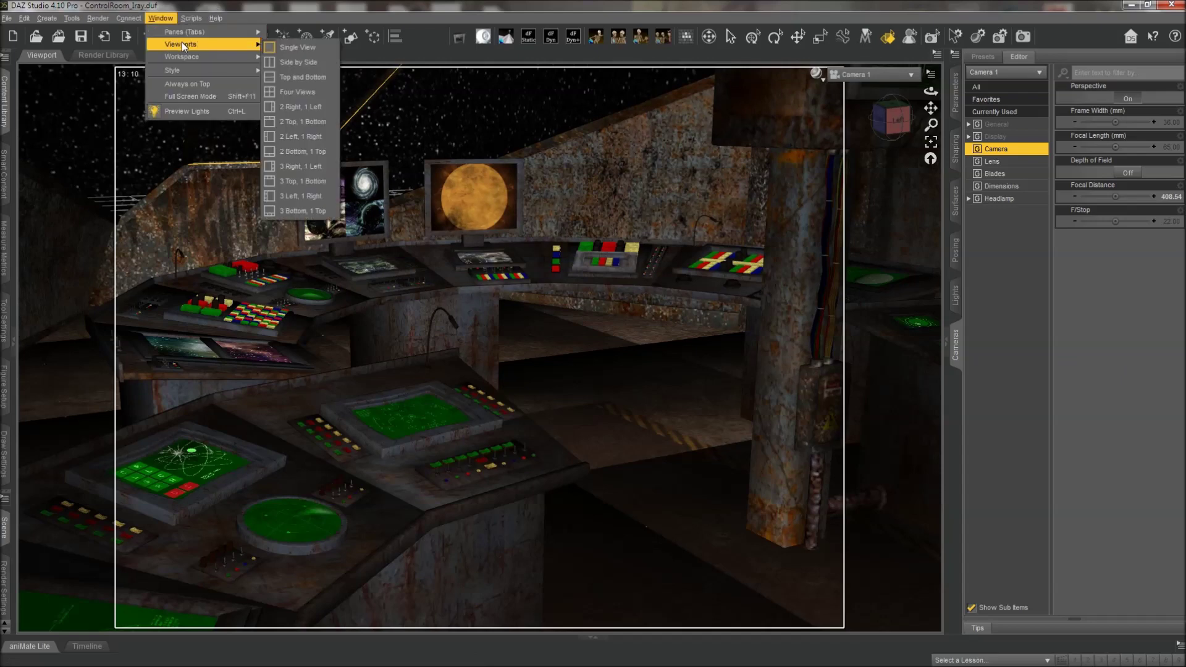
{"action": "left_click", "coordinate": [292, 63]}
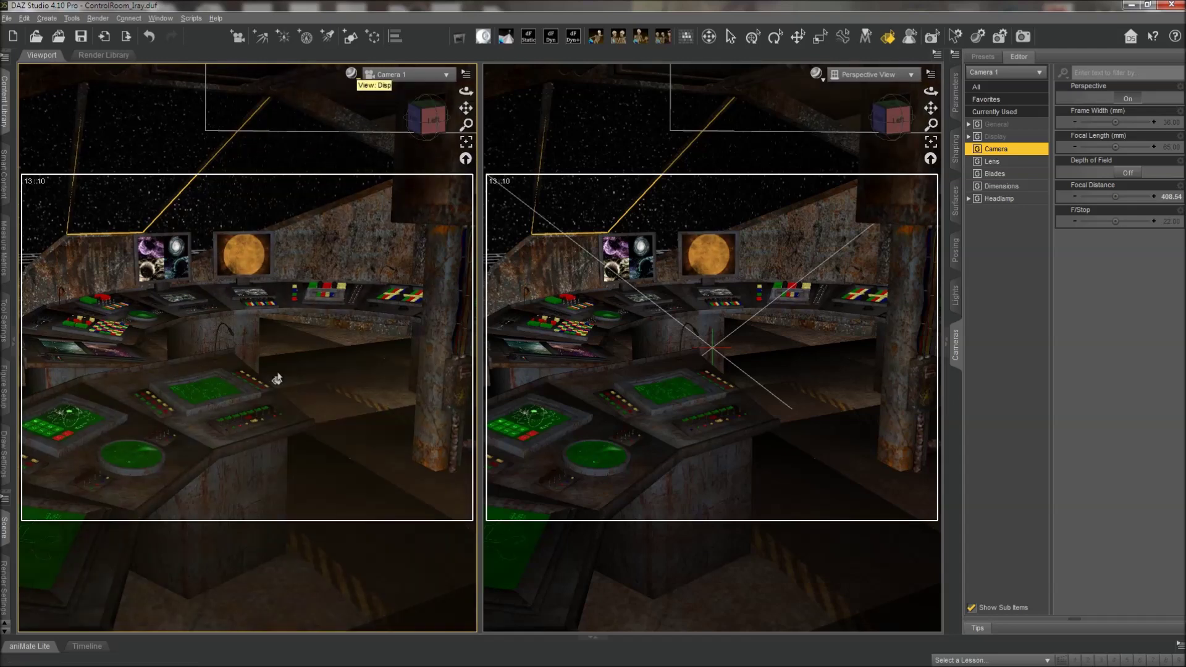
Change the perspective viewport to Top View and set its draw style to Lit Wireframe.
{"action": "left_click", "coordinate": [878, 72]}
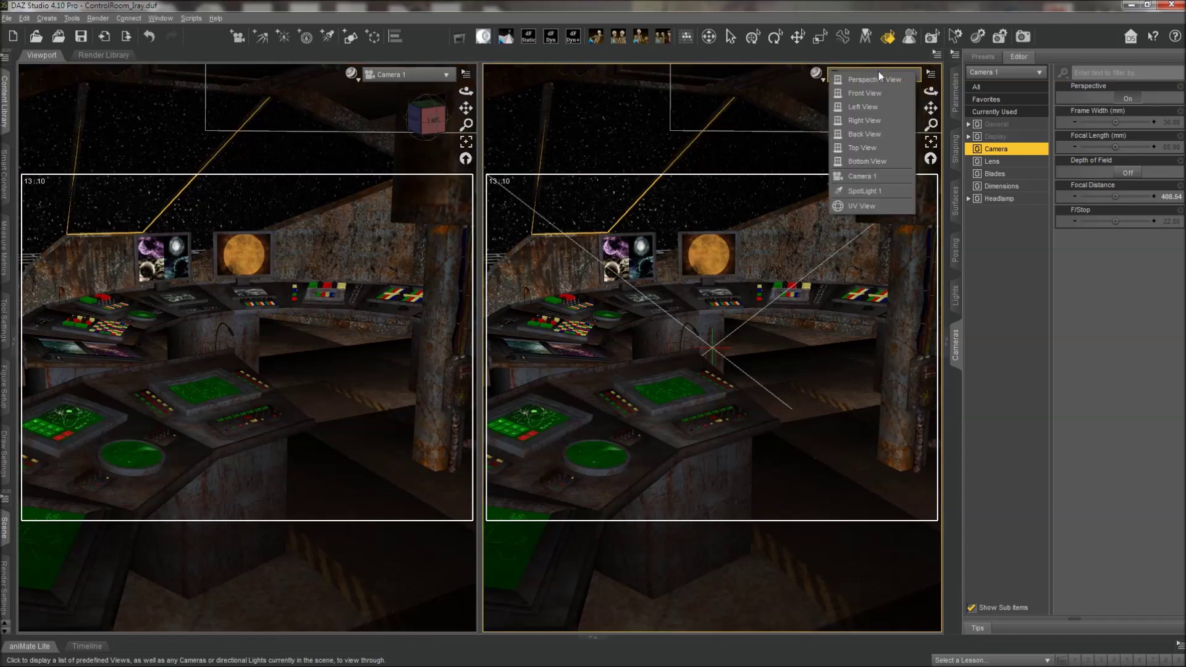
{"action": "left_click", "coordinate": [861, 148]}
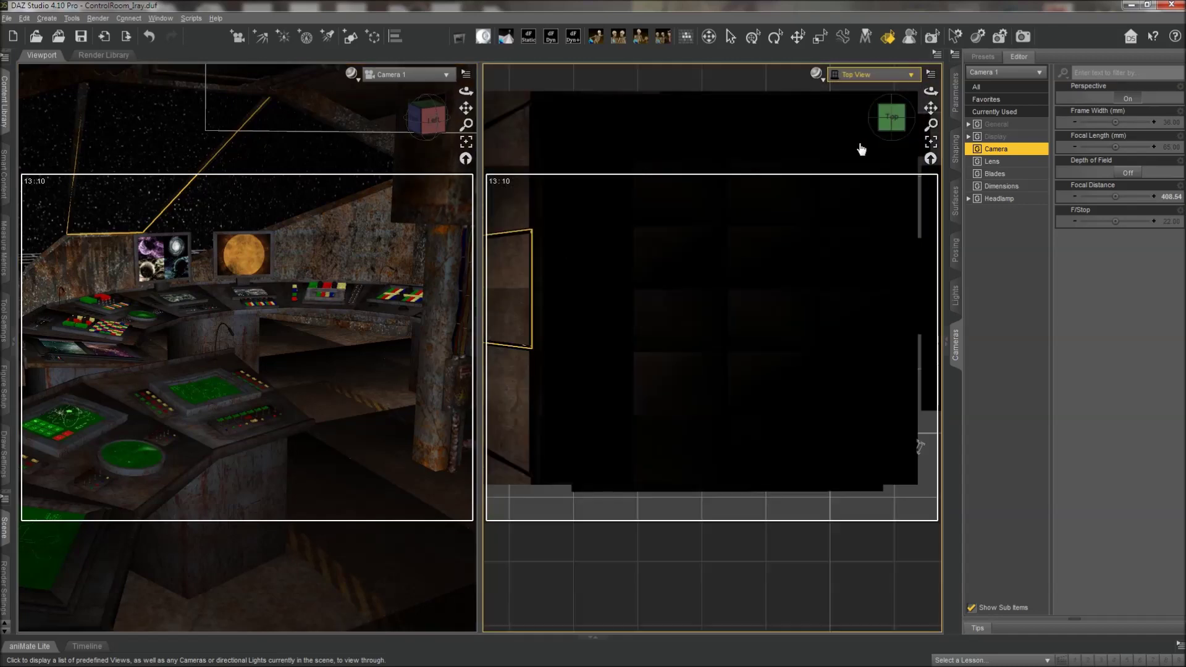
{"action": "left_click", "coordinate": [812, 74]}
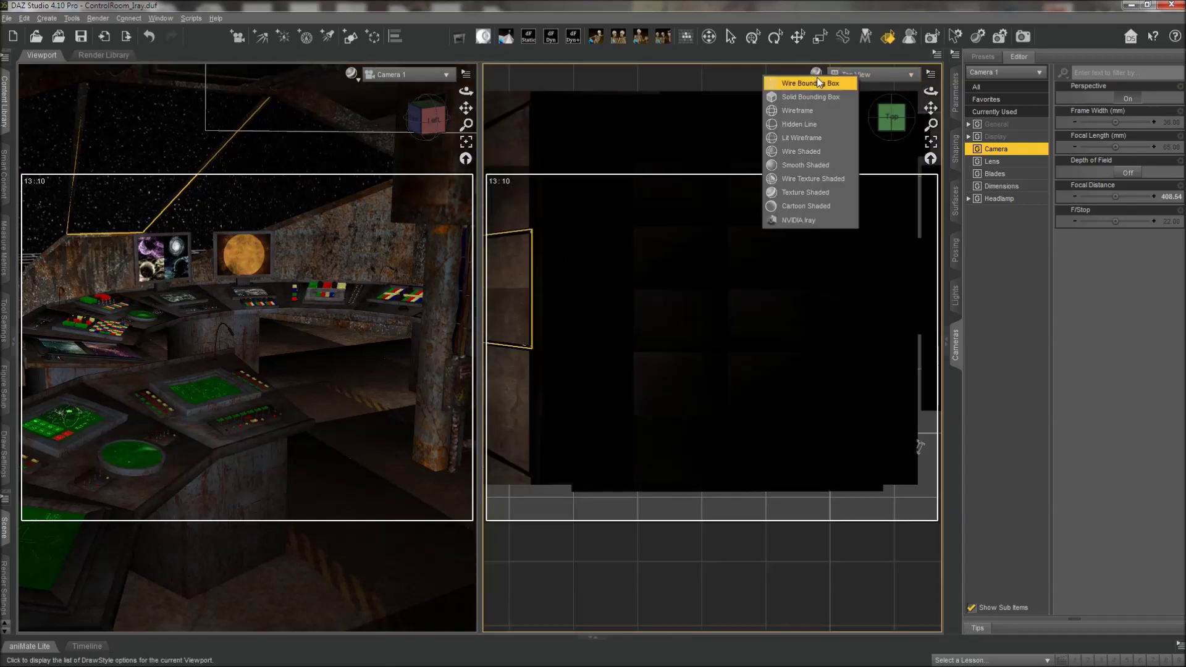
{"action": "left_click", "coordinate": [807, 137]}
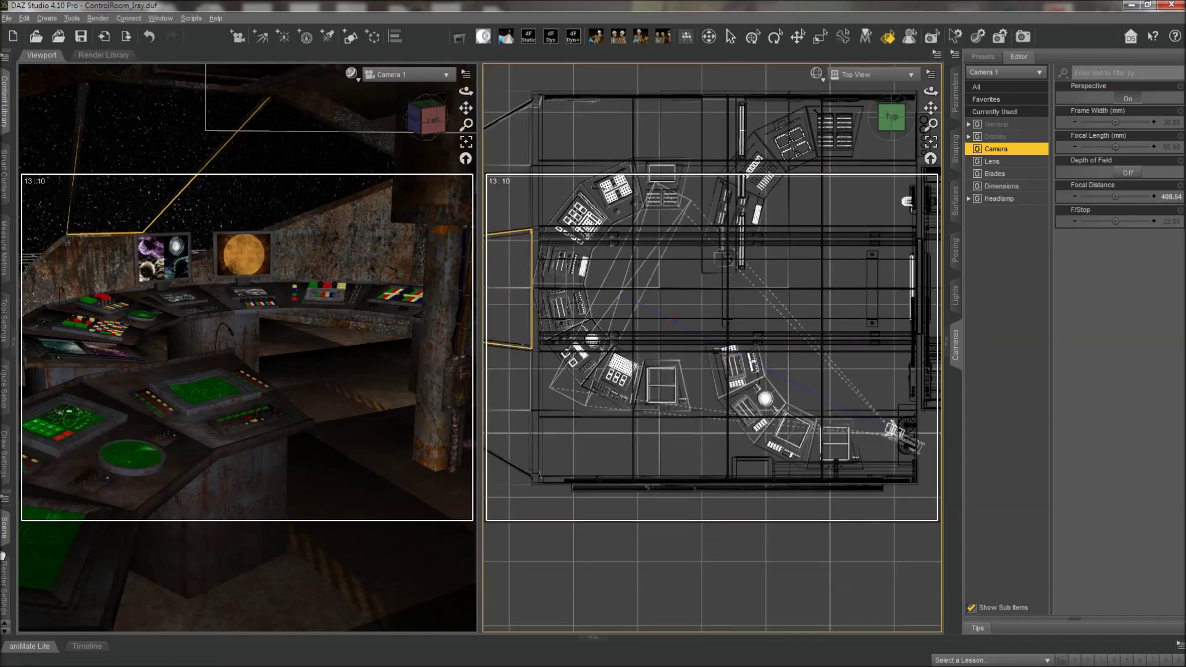
Turn on Depth of Field for Camera 1.
{"action": "left_click", "coordinate": [5, 528]}
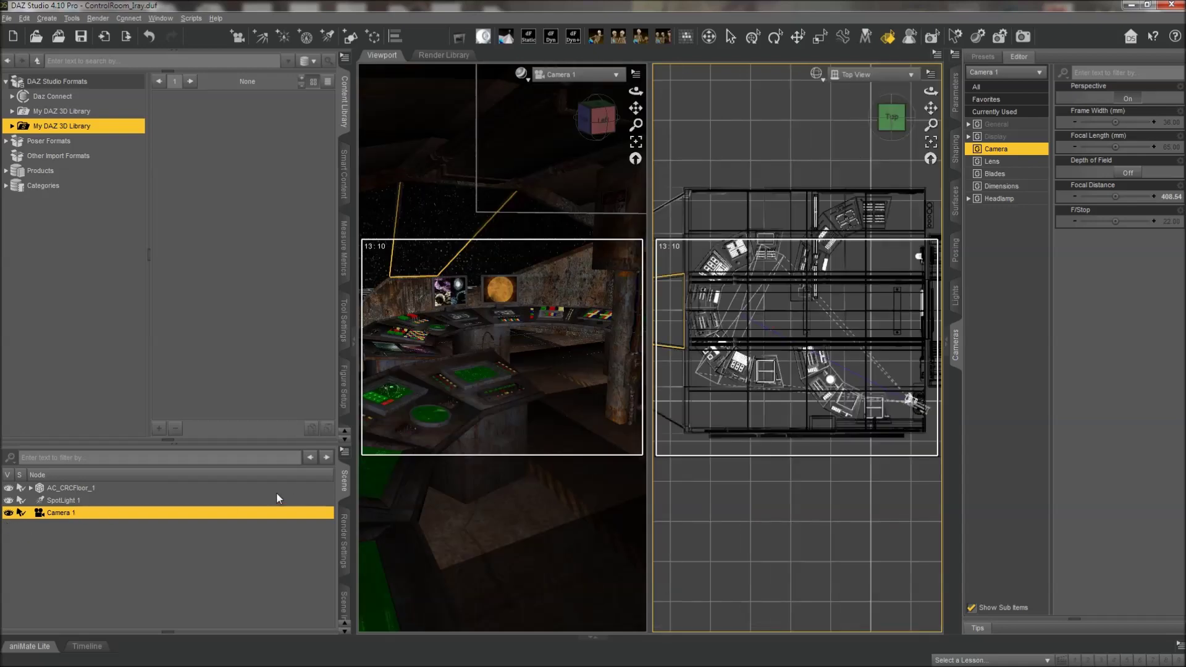
{"action": "left_click", "coordinate": [342, 480]}
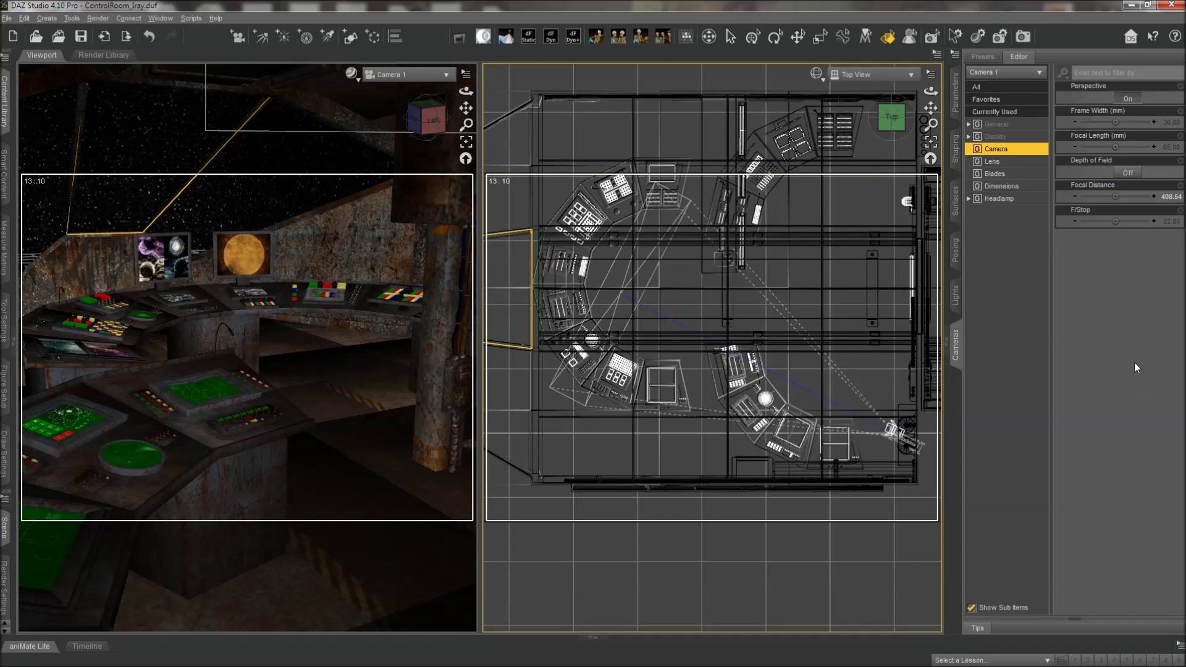
{"action": "left_click", "coordinate": [1129, 173]}
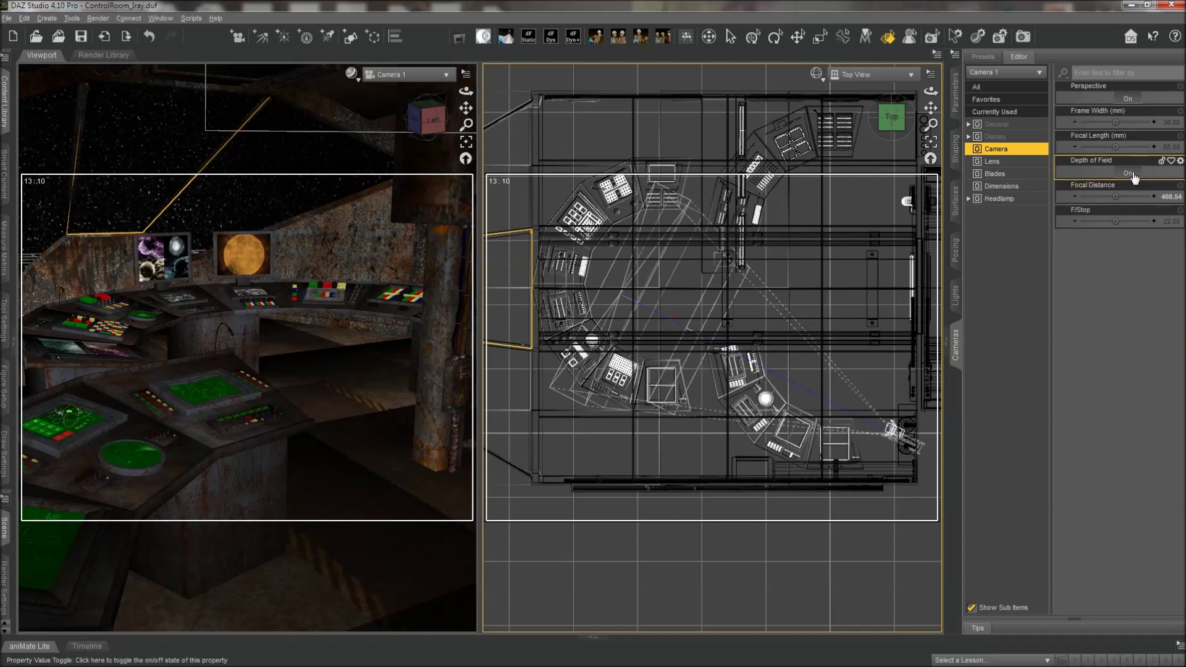
{"action": "left_click", "coordinate": [1130, 174]}
{"action": "left_click", "coordinate": [1130, 174]}
{"action": "left_click", "coordinate": [1130, 174]}
{"action": "left_click", "coordinate": [1130, 174]}
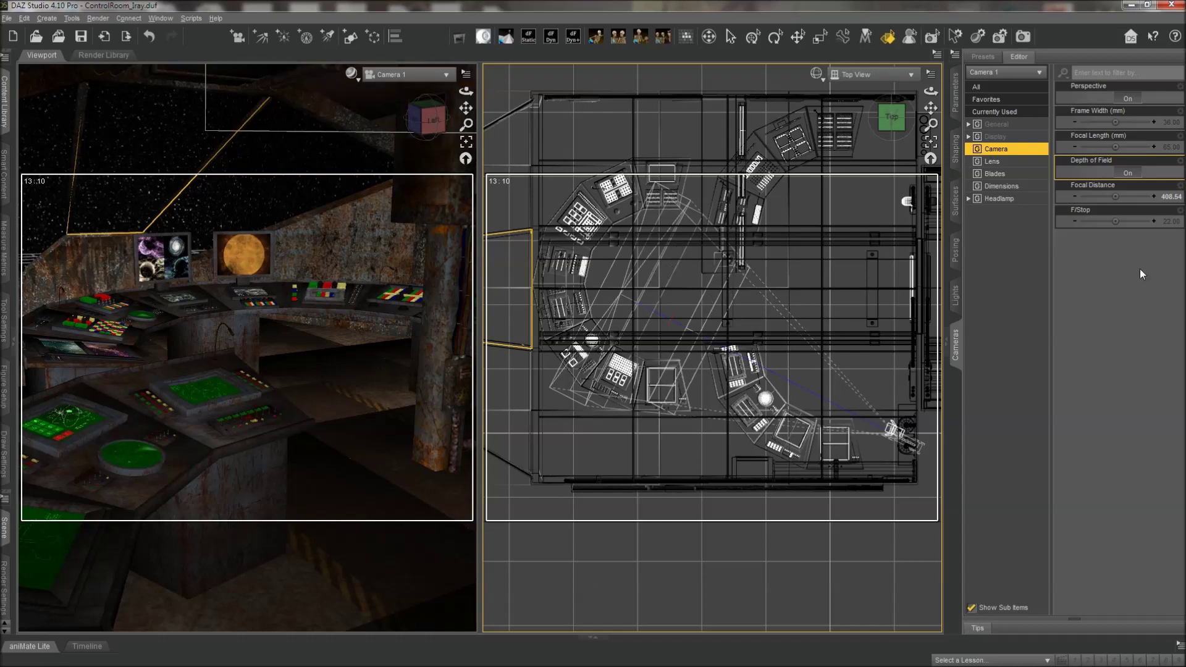
Set Camera 1's DOF Plane Color display option to orange (255, 128, 0).
{"action": "left_click", "coordinate": [995, 137]}
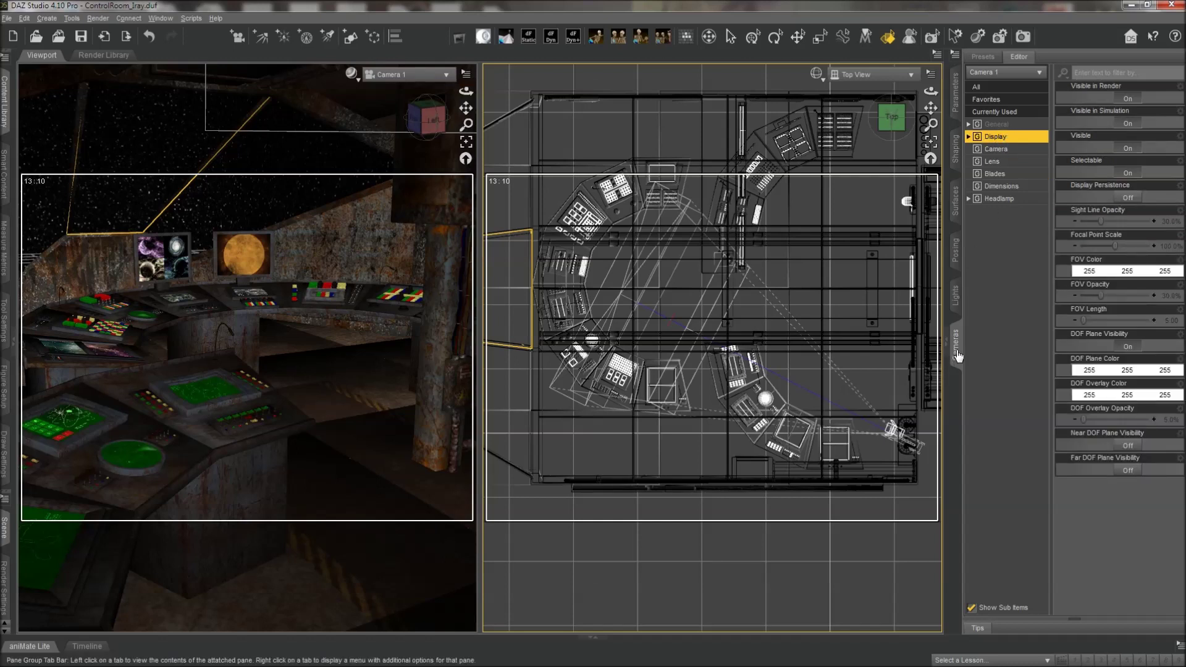
{"action": "left_click", "coordinate": [1111, 371]}
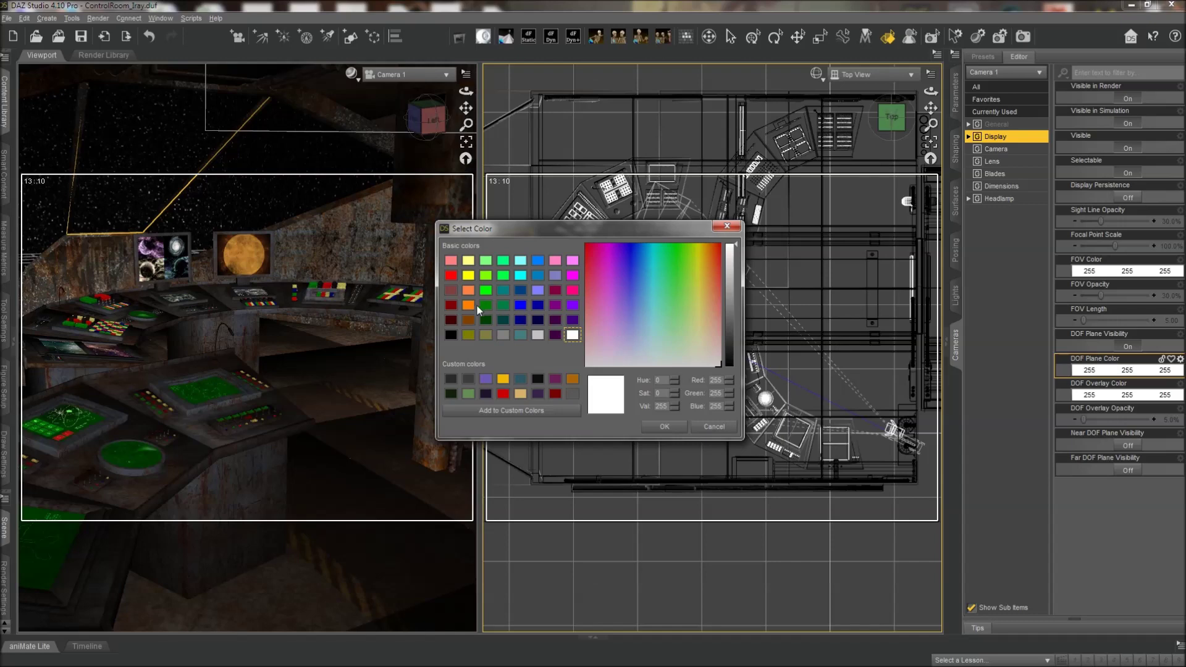
{"action": "left_click", "coordinate": [468, 305]}
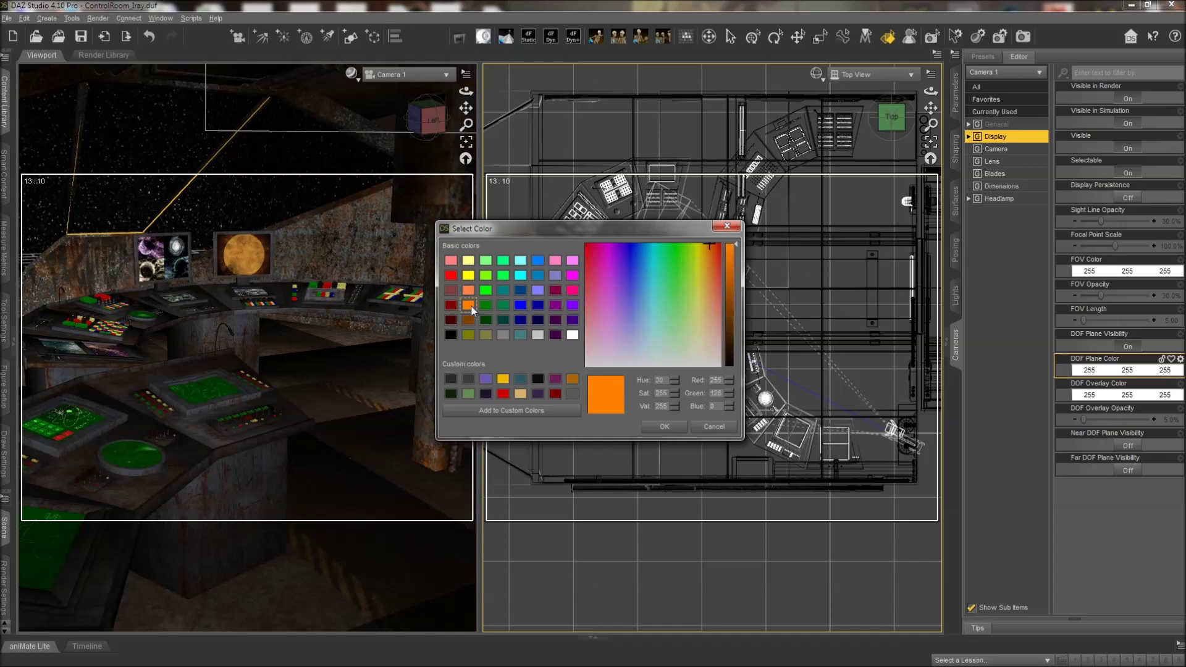
{"action": "left_click", "coordinate": [665, 427]}
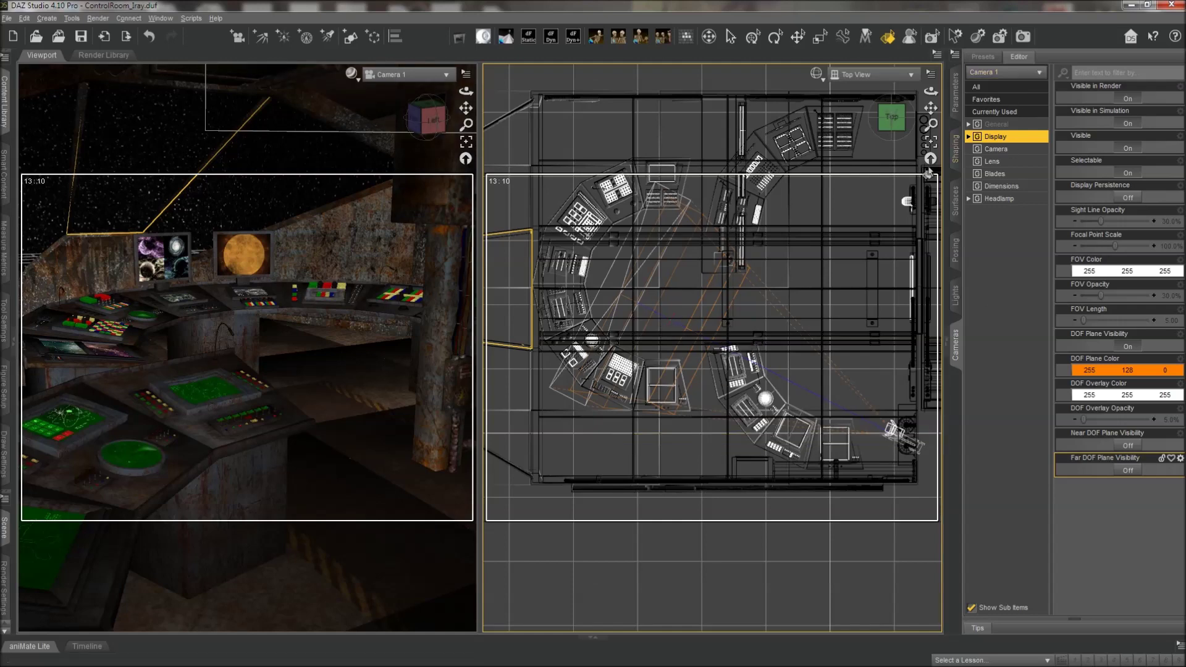
Set Camera 1's Focal Distance to about 204.77 and its F/Stop to about 105.13.
{"action": "left_click_drag", "start_coordinate": [930, 128], "coordinate": [931, 87]}
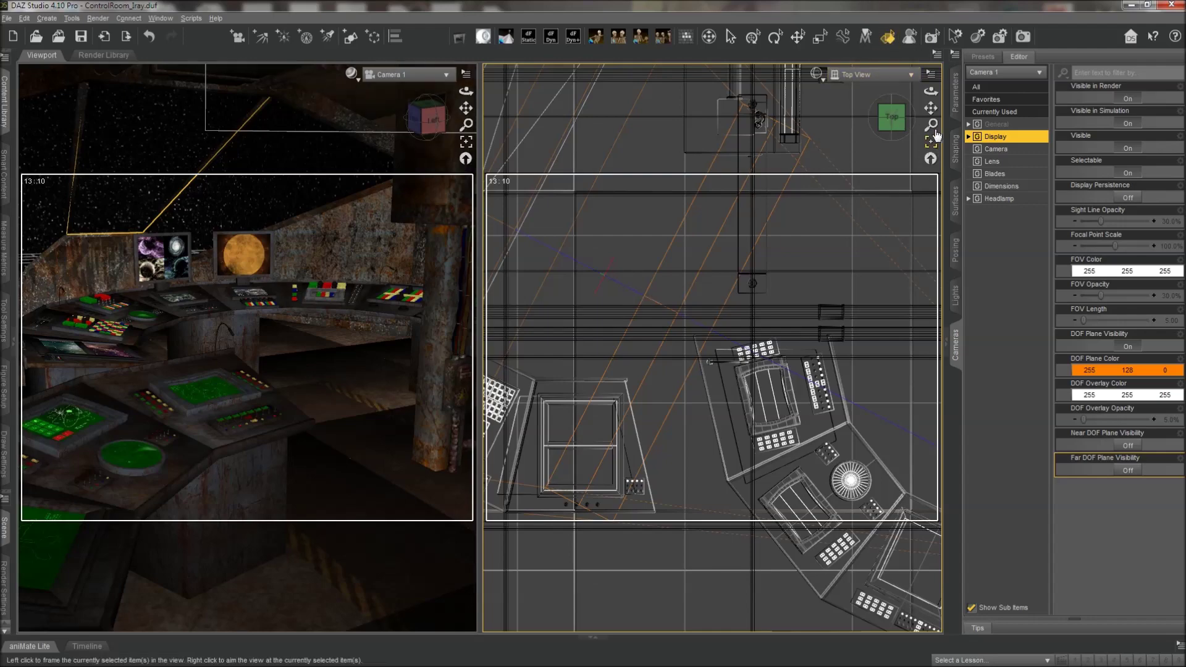
{"action": "left_click_drag", "start_coordinate": [931, 124], "coordinate": [931, 168]}
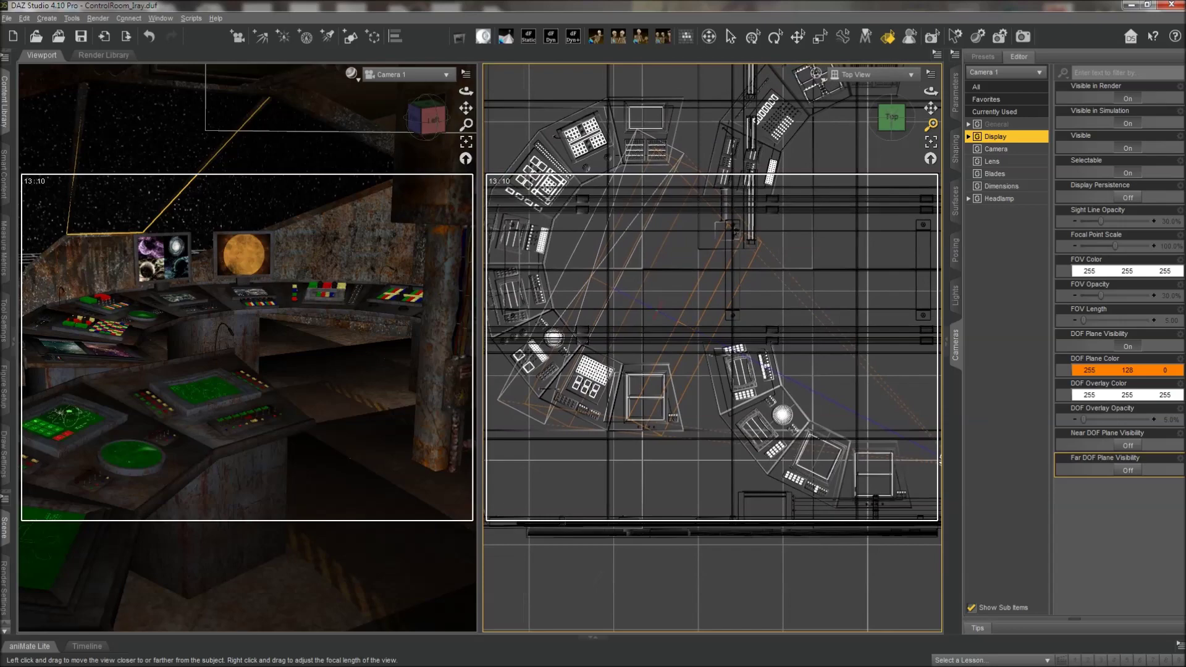
{"action": "mouse_move", "coordinate": [931, 126]}
{"action": "left_mouse_down"}
{"action": "mouse_move", "coordinate": [931, 143]}
{"action": "mouse_move", "coordinate": [930, 109]}
{"action": "left_mouse_up"}
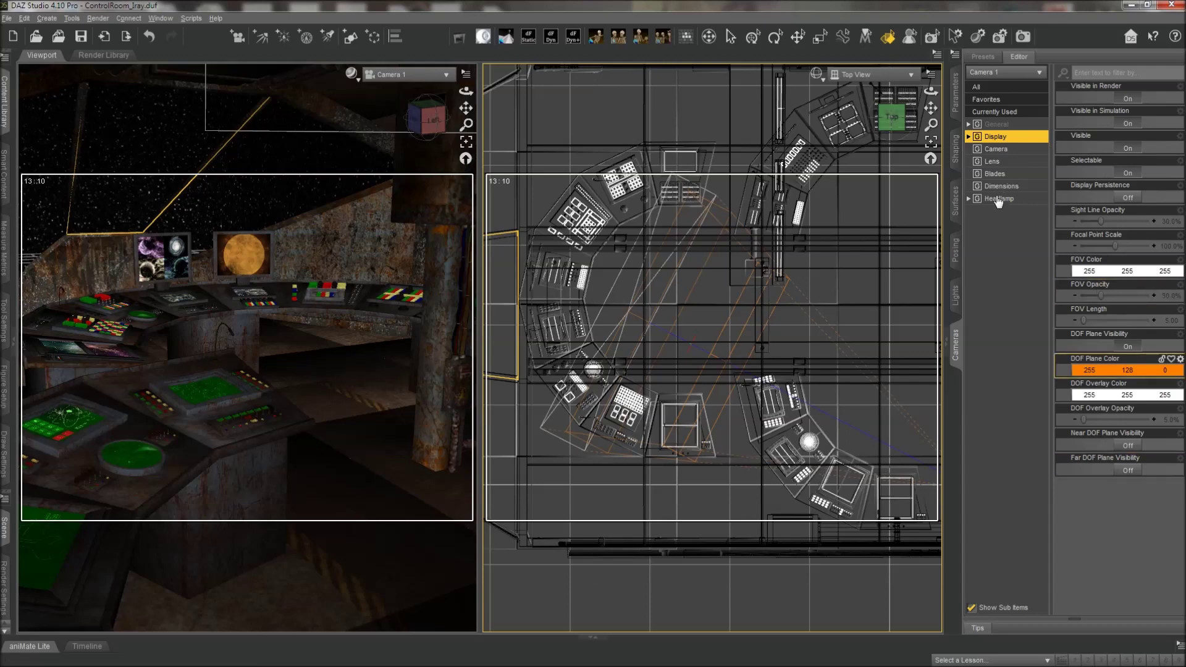
{"action": "left_click", "coordinate": [995, 150]}
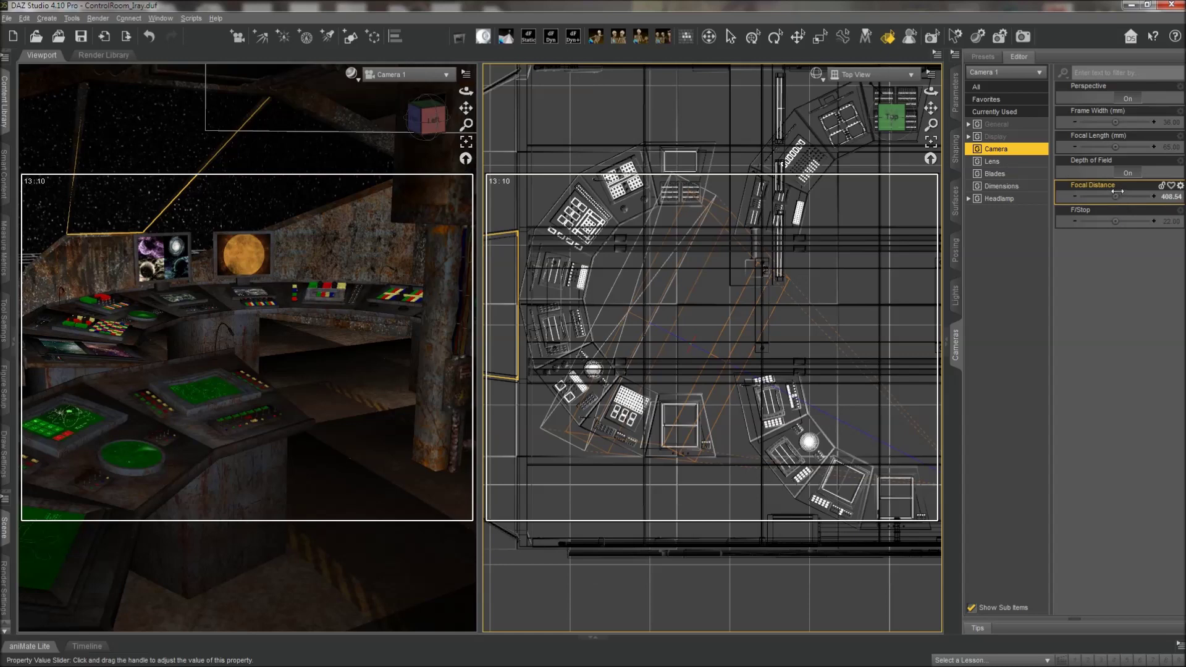
{"action": "mouse_move", "coordinate": [1114, 197]}
{"action": "mouse_move", "coordinate": [1114, 197]}
{"action": "left_mouse_down"}
{"action": "mouse_move", "coordinate": [1125, 196]}
{"action": "mouse_move", "coordinate": [1095, 197]}
{"action": "left_mouse_up"}
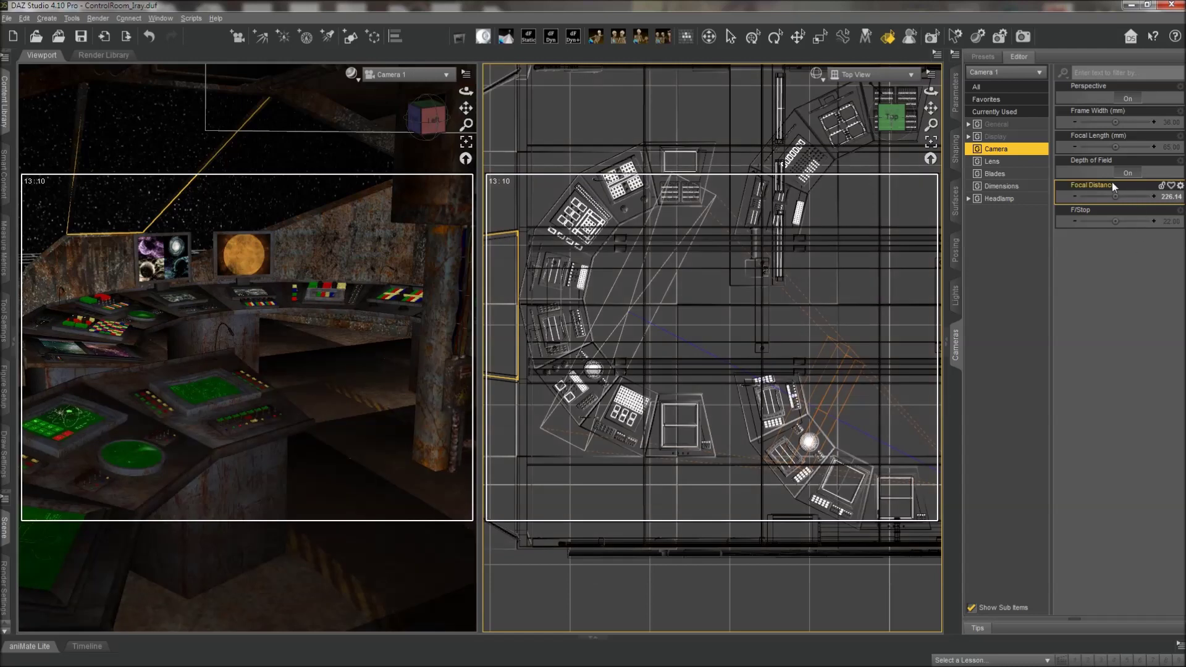
{"action": "mouse_move", "coordinate": [1114, 196]}
{"action": "left_mouse_down"}
{"action": "mouse_move", "coordinate": [1103, 196]}
{"action": "mouse_move", "coordinate": [1114, 197]}
{"action": "left_mouse_up"}
{"action": "mouse_move", "coordinate": [1116, 221]}
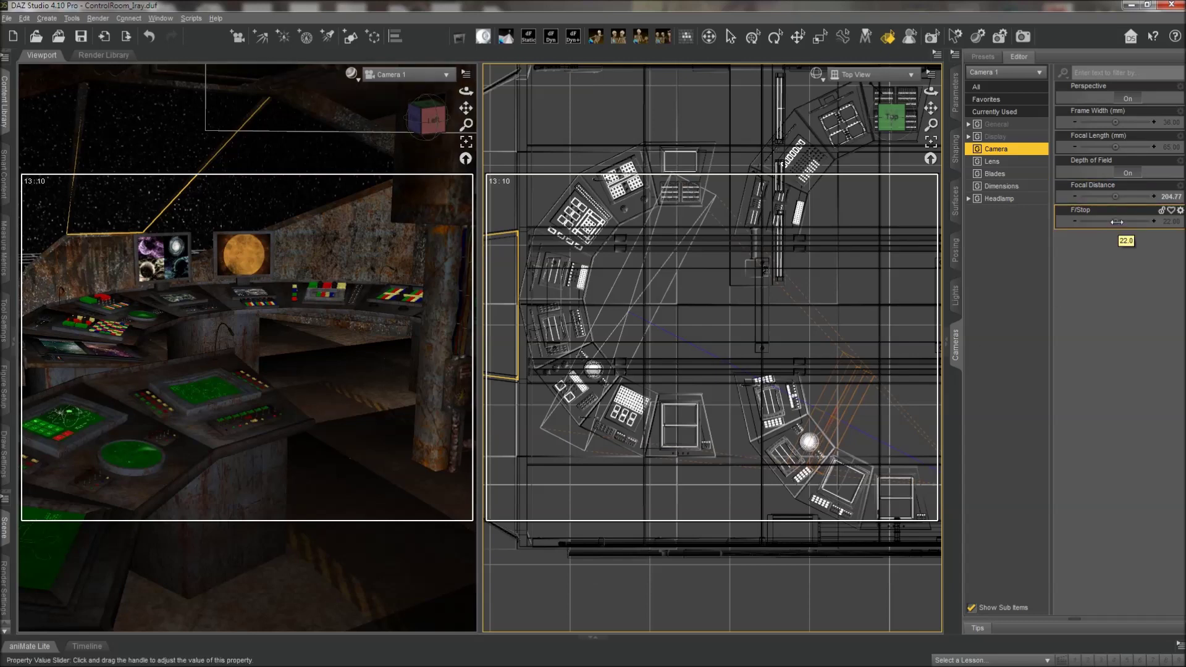
{"action": "left_click_drag", "start_coordinate": [1122, 221], "coordinate": [1131, 221]}
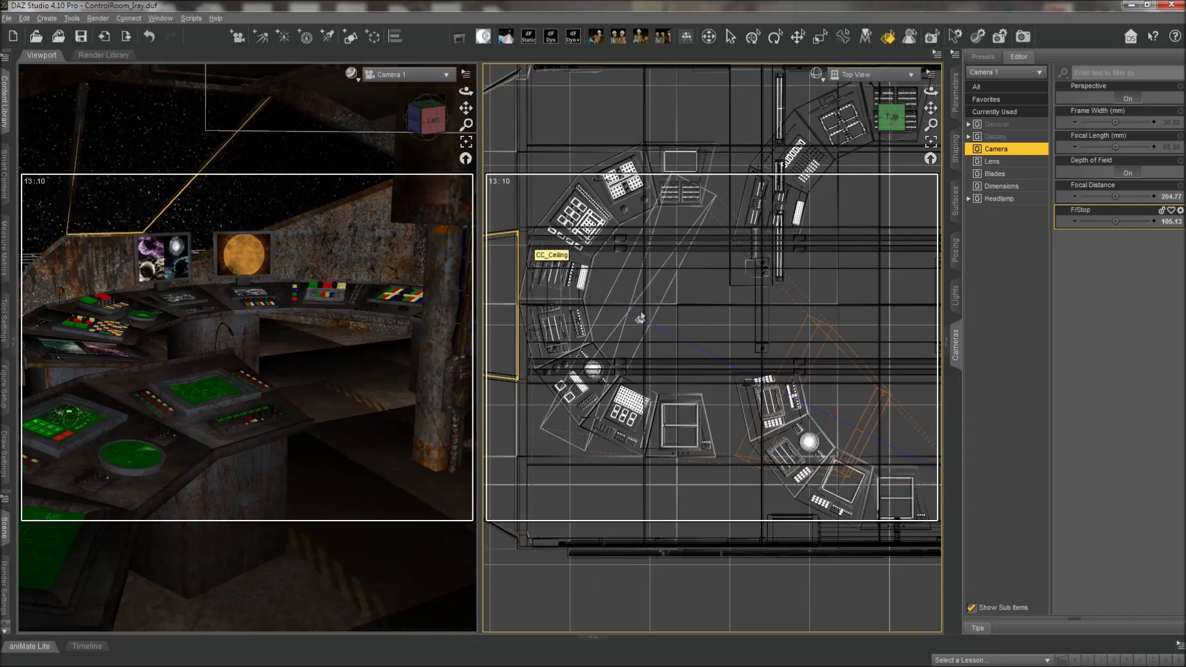
Set the Camera 1 viewport's draw style to NVIDIA Iray to preview the render.
{"action": "left_click", "coordinate": [350, 75]}
{"action": "left_click", "coordinate": [351, 75]}
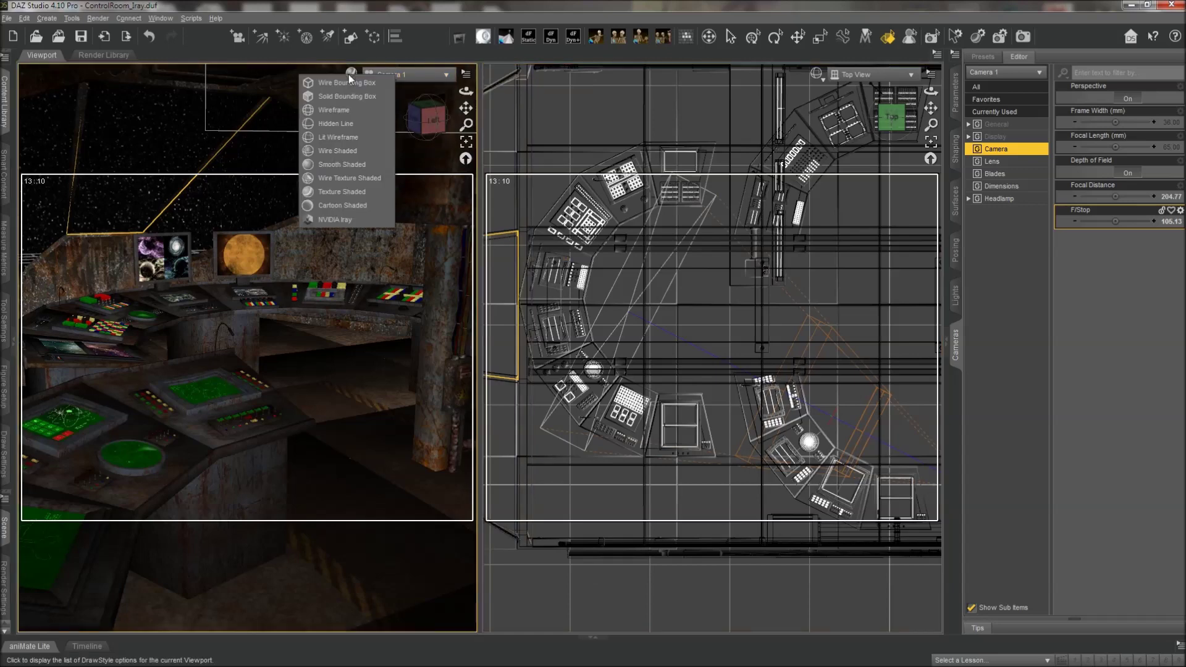
{"action": "left_click", "coordinate": [335, 220]}
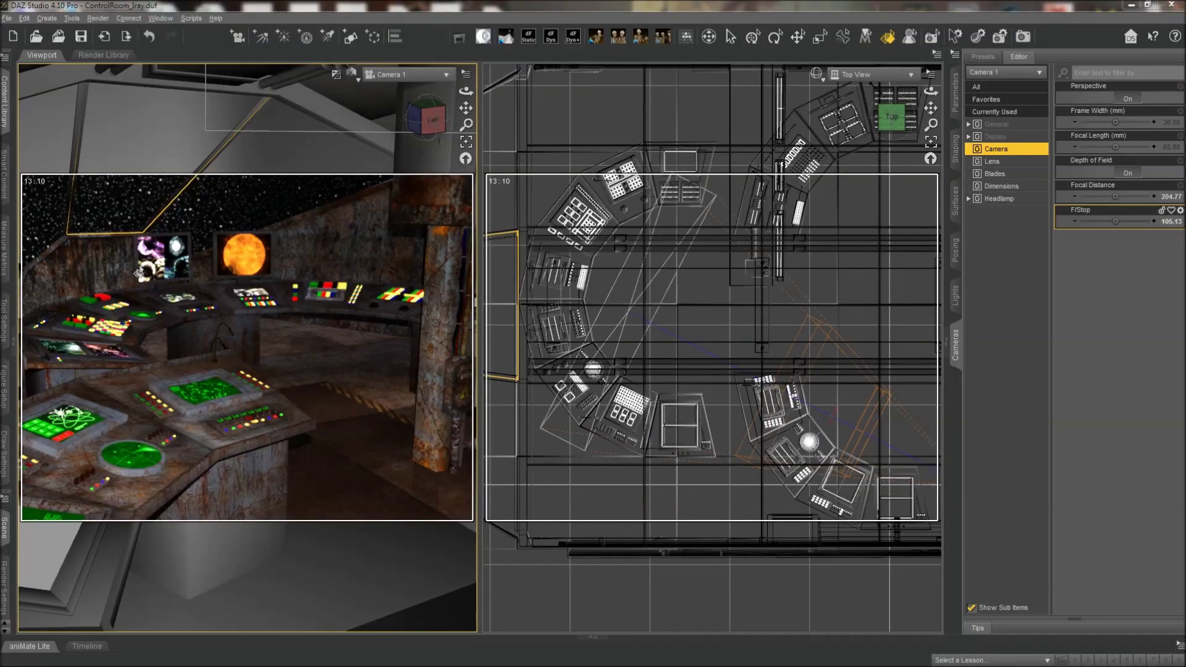
Examine the Camera 1 Iray preview in a single-view layout, and restore the side-by-side viewports.
{"action": "left_click", "coordinate": [161, 18]}
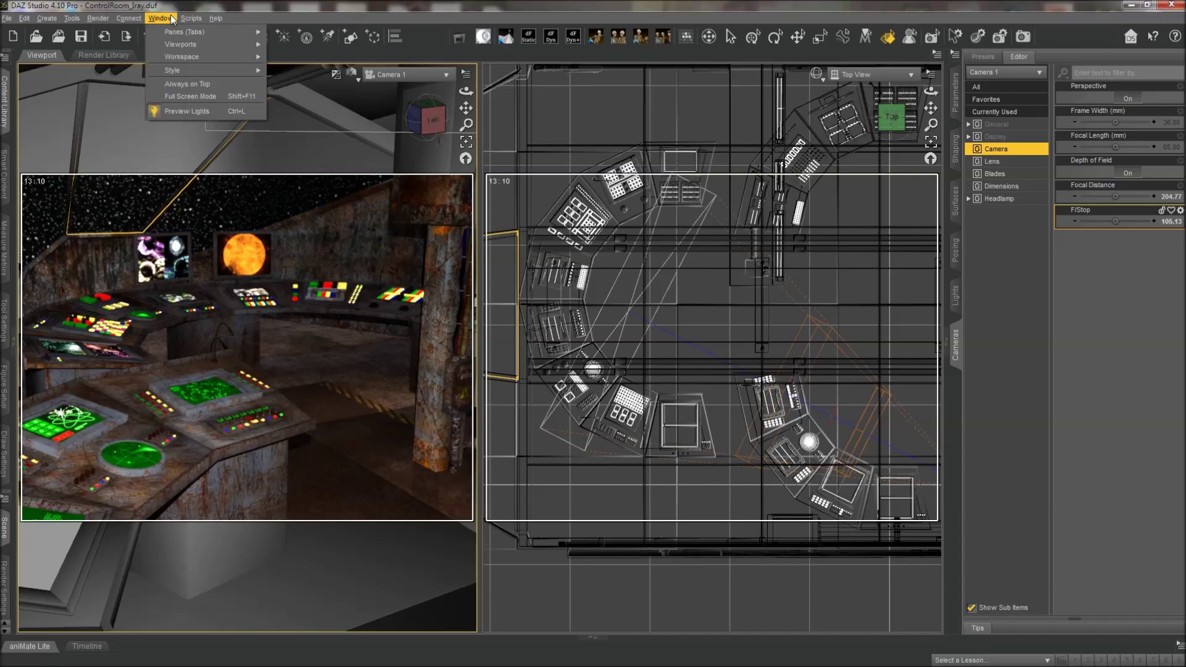
{"action": "mouse_move", "coordinate": [180, 46]}
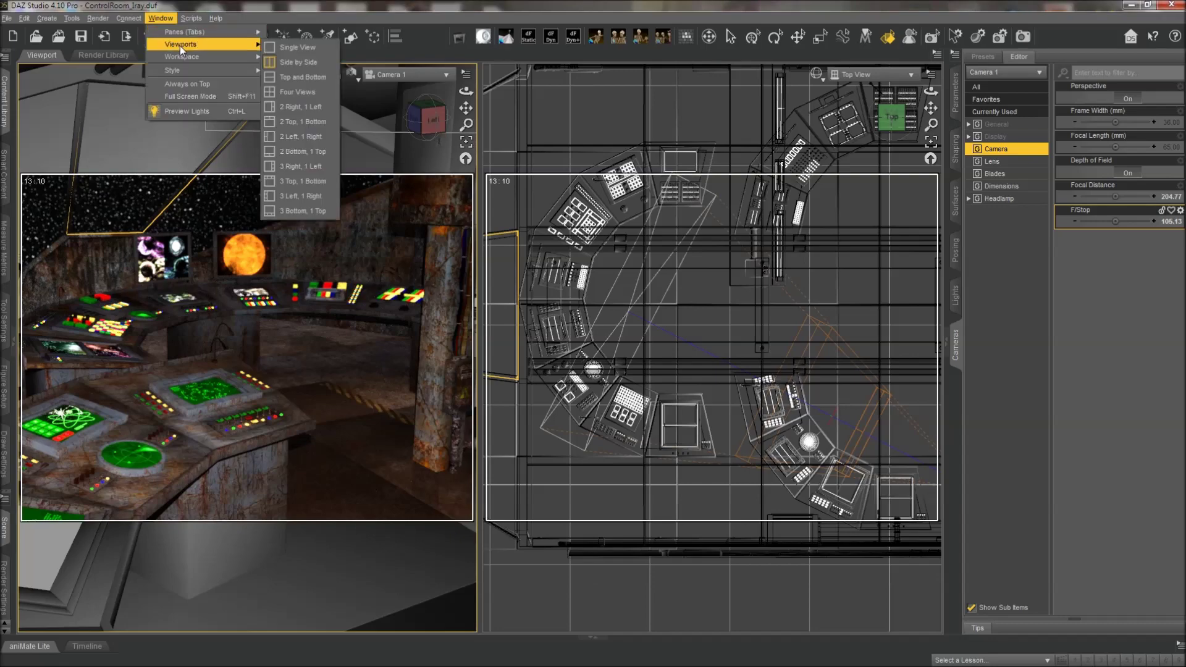
{"action": "left_click", "coordinate": [315, 48]}
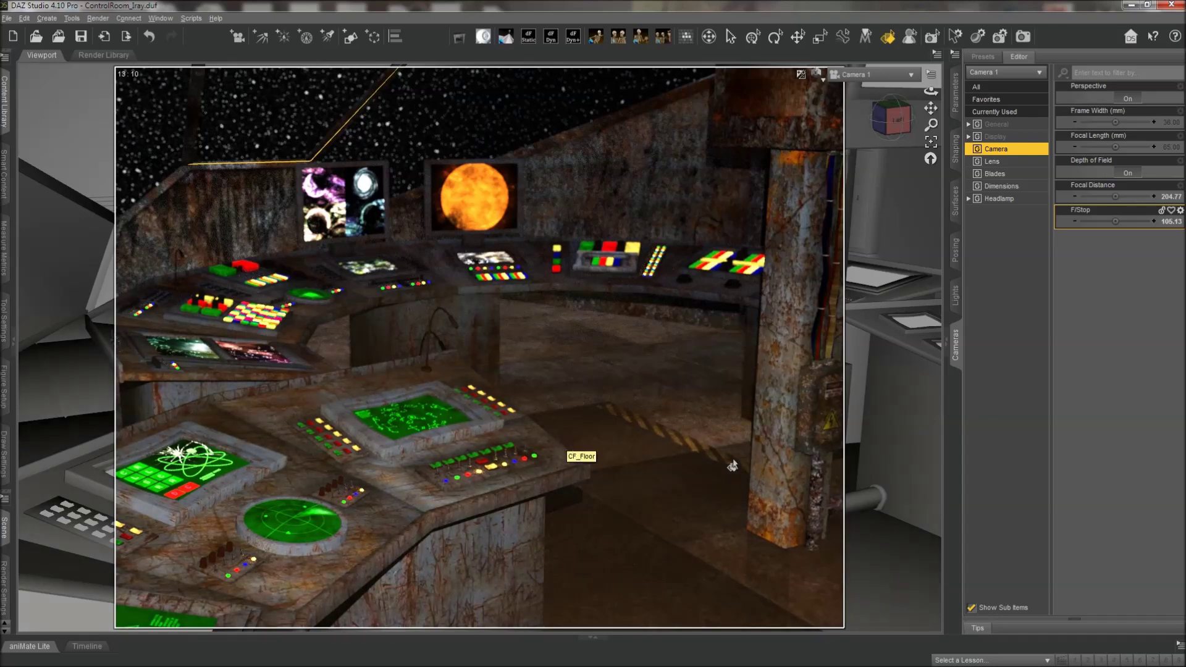
{"action": "left_click", "coordinate": [159, 23]}
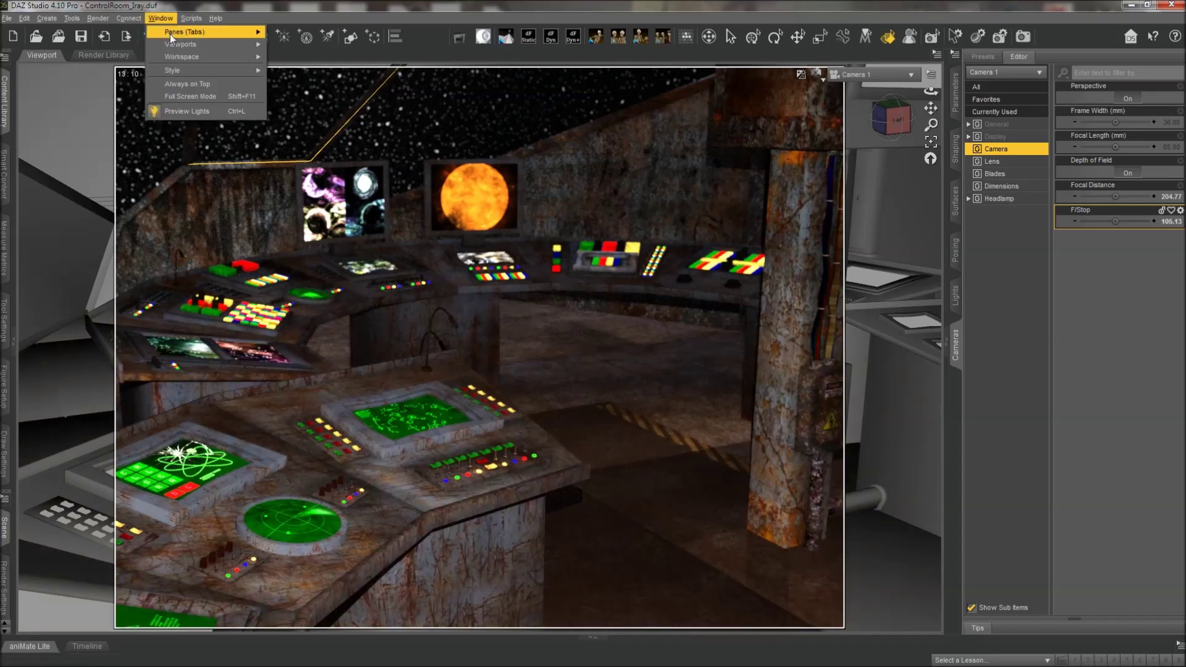
{"action": "mouse_move", "coordinate": [169, 35]}
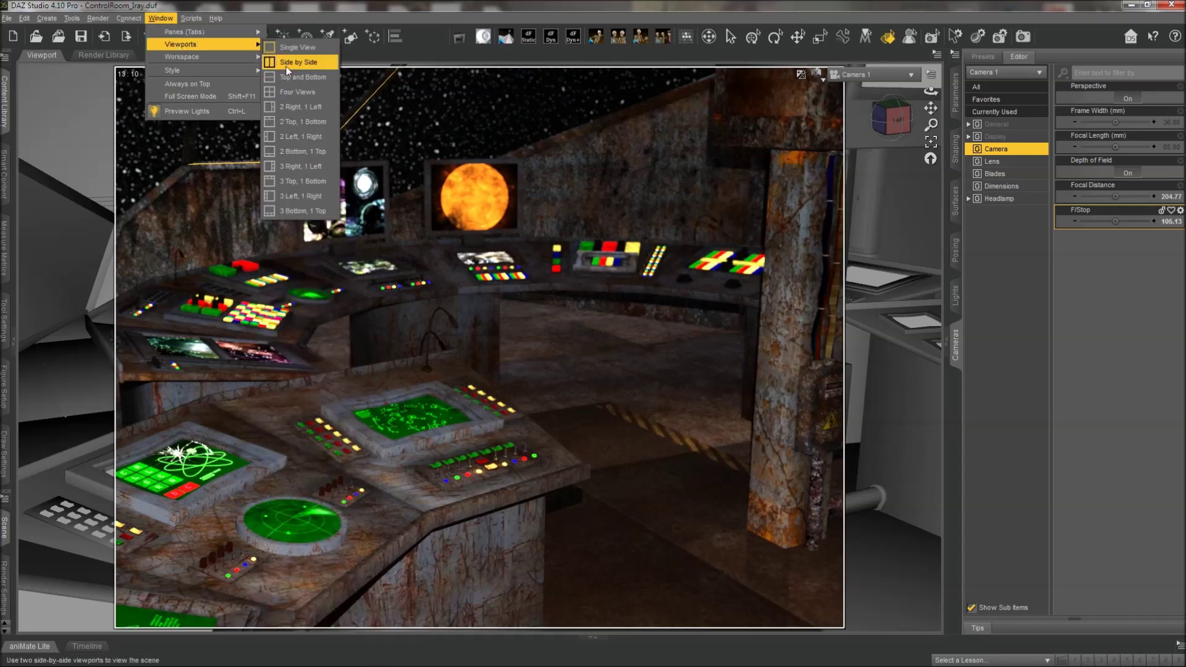
{"action": "left_click", "coordinate": [288, 62]}
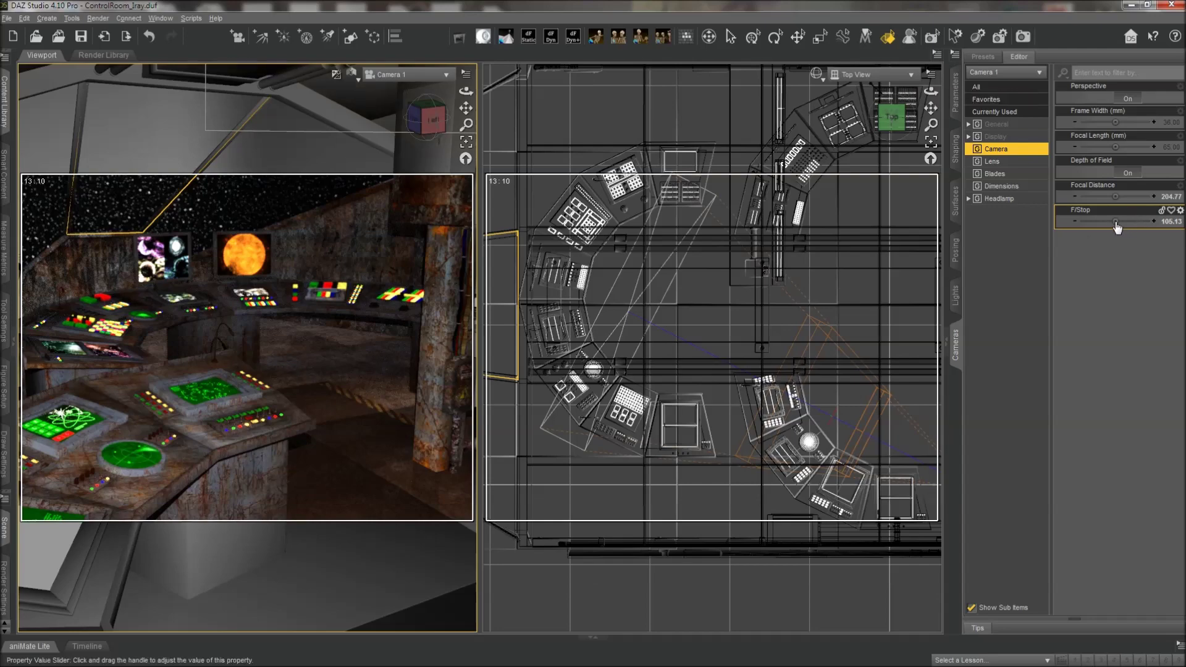
Reset Camera 1's F/Stop and Focal Distance to their default values.
{"action": "left_click", "coordinate": [1179, 210]}
{"action": "left_click", "coordinate": [1125, 277]}
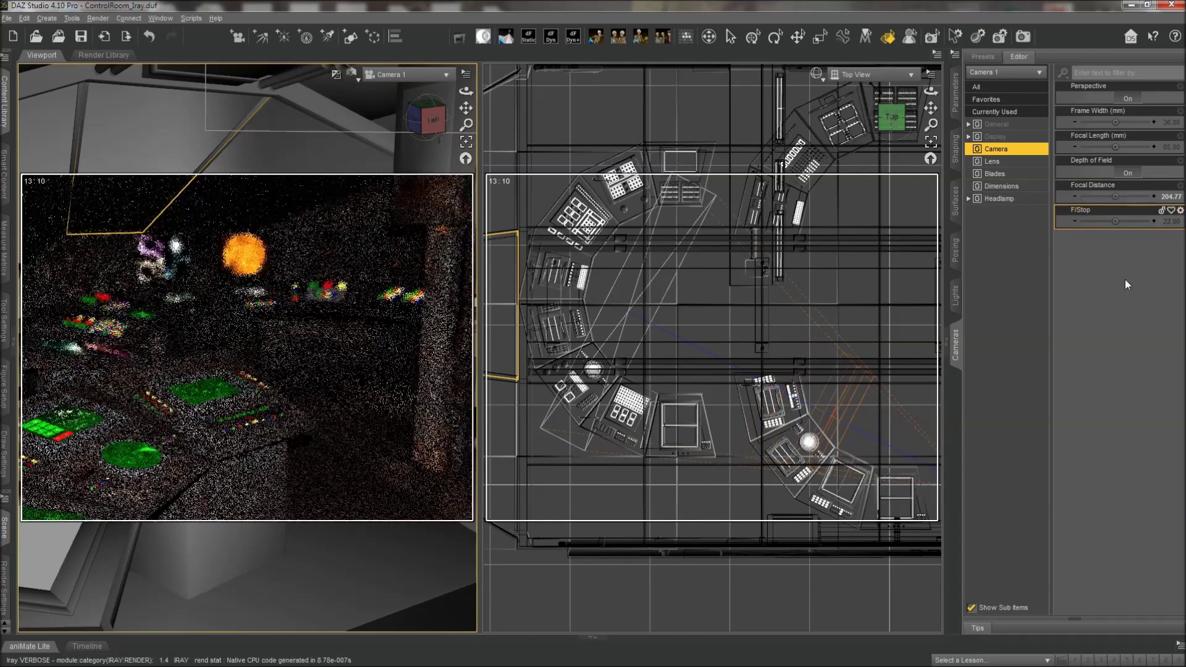
{"action": "left_click", "coordinate": [1179, 186]}
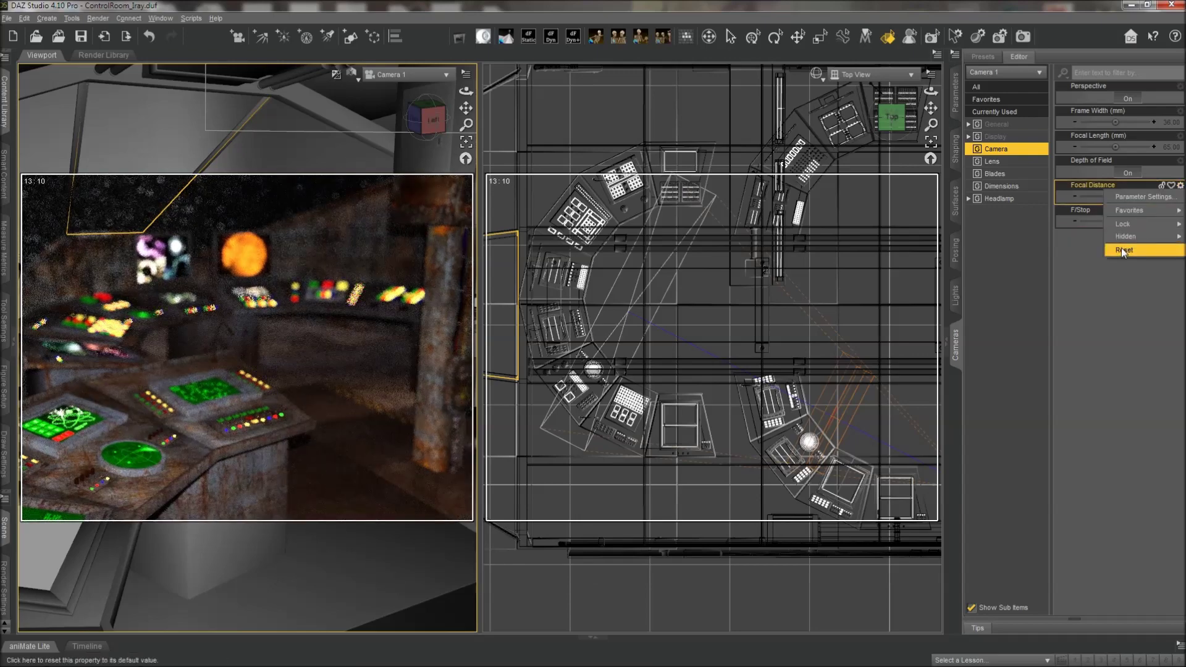
{"action": "left_click", "coordinate": [1120, 249]}
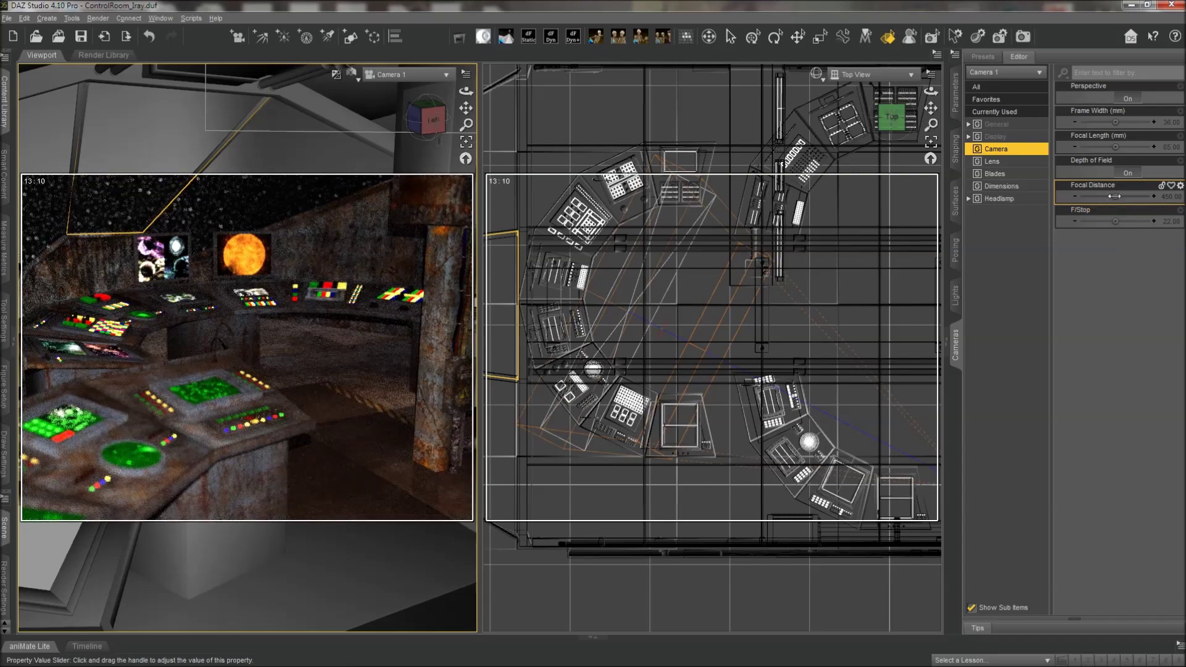
Set Camera 1's Focal Distance to about 538.94 and its F/Stop to about 21.16.
{"action": "left_click", "coordinate": [1121, 202]}
{"action": "left_click_drag", "start_coordinate": [1120, 197], "coordinate": [1114, 222]}
{"action": "mouse_move", "coordinate": [1115, 223]}
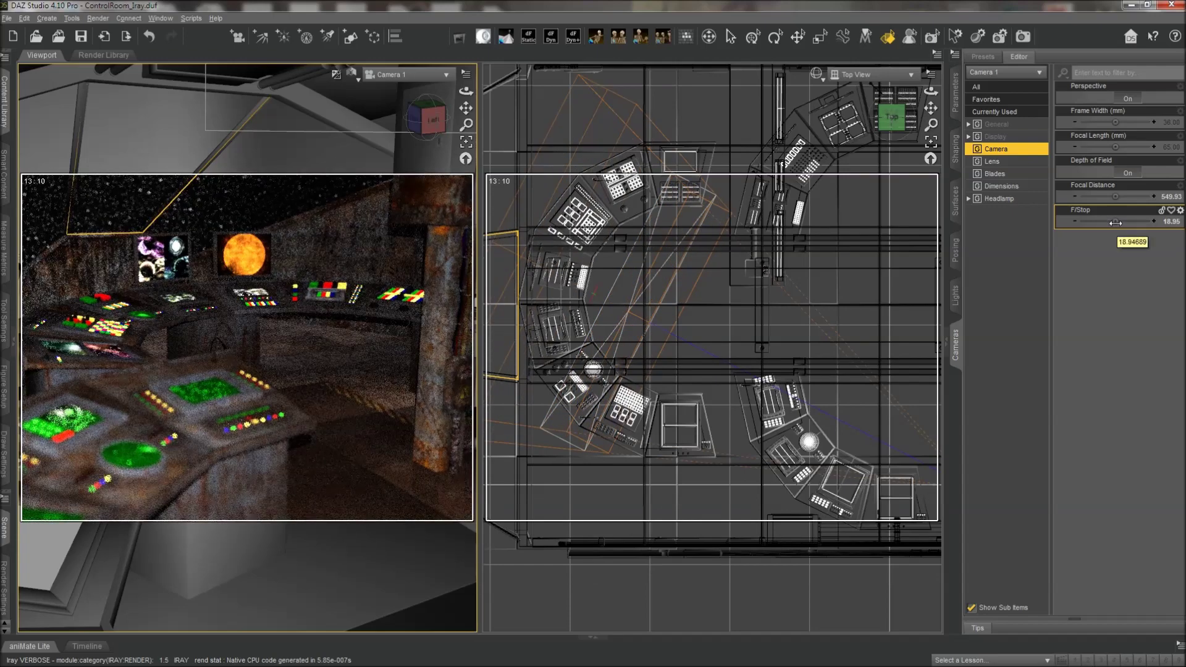
{"action": "left_click_drag", "start_coordinate": [1113, 223], "coordinate": [1114, 197]}
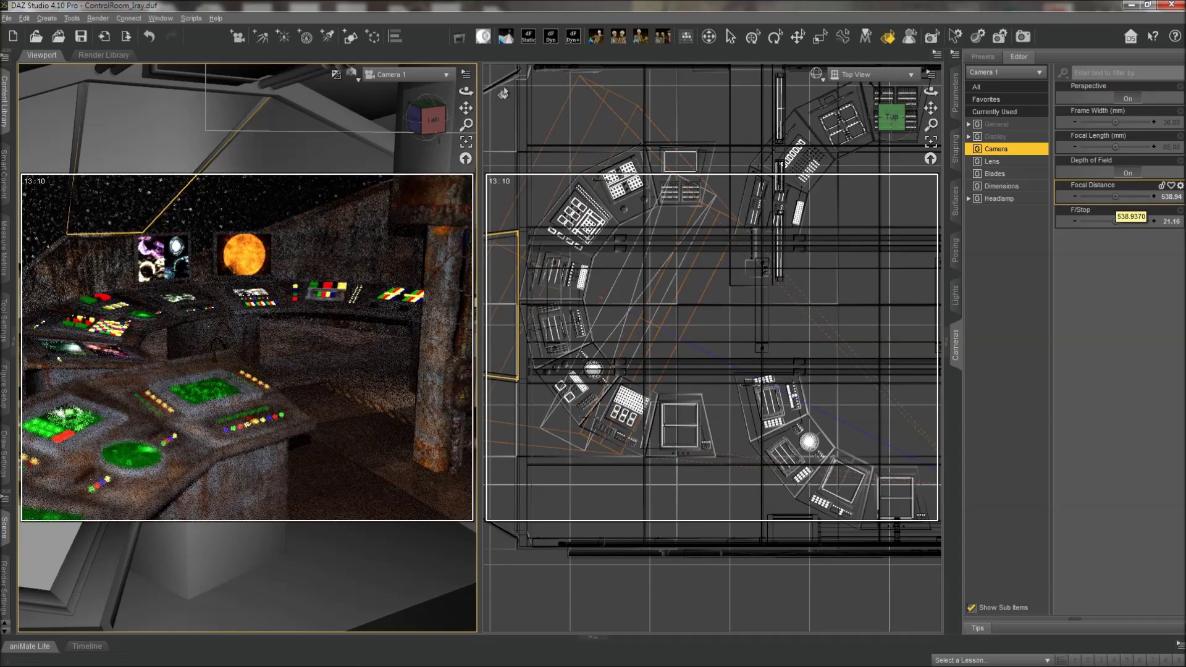
Enlarge the Camera 1 preview to a single view to compare foreground and background focus, and return to side-by-side viewports.
{"action": "left_click", "coordinate": [164, 20]}
{"action": "mouse_move", "coordinate": [249, 46]}
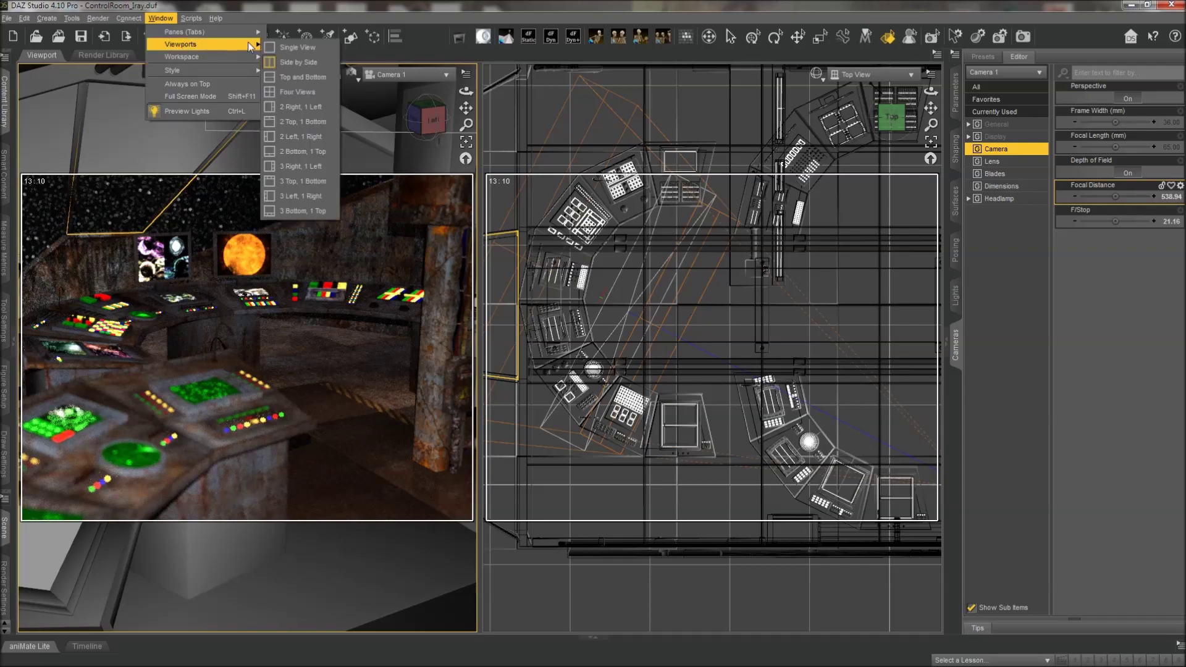
{"action": "left_click", "coordinate": [295, 47]}
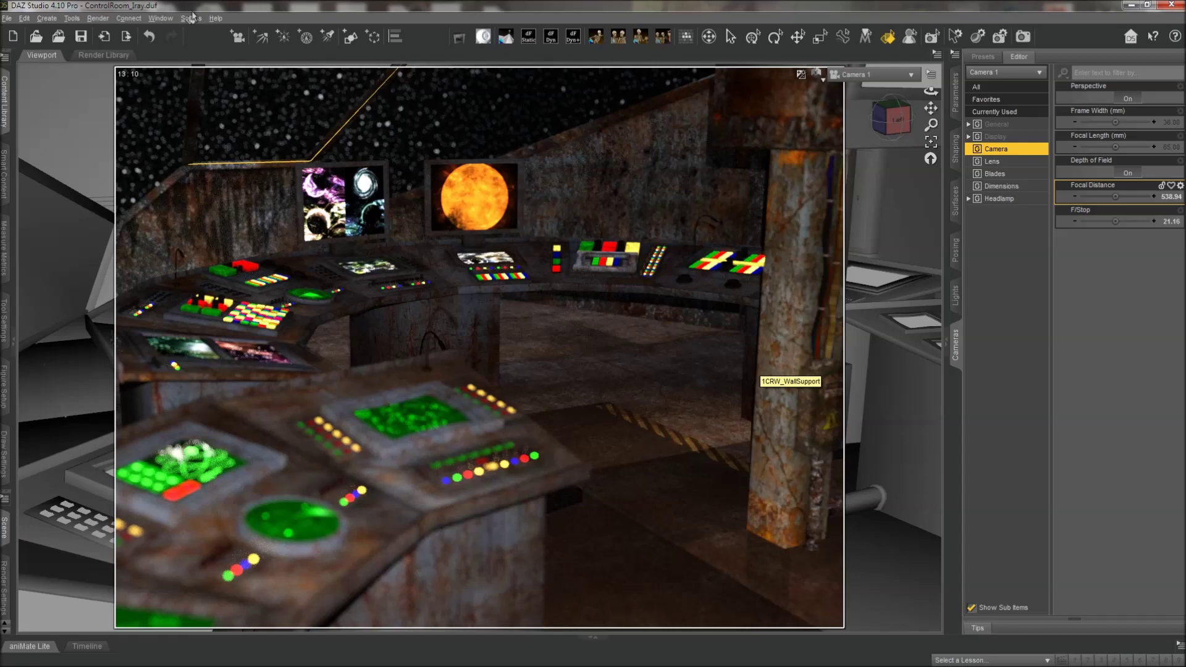
{"action": "left_click", "coordinate": [161, 18]}
{"action": "mouse_move", "coordinate": [188, 37]}
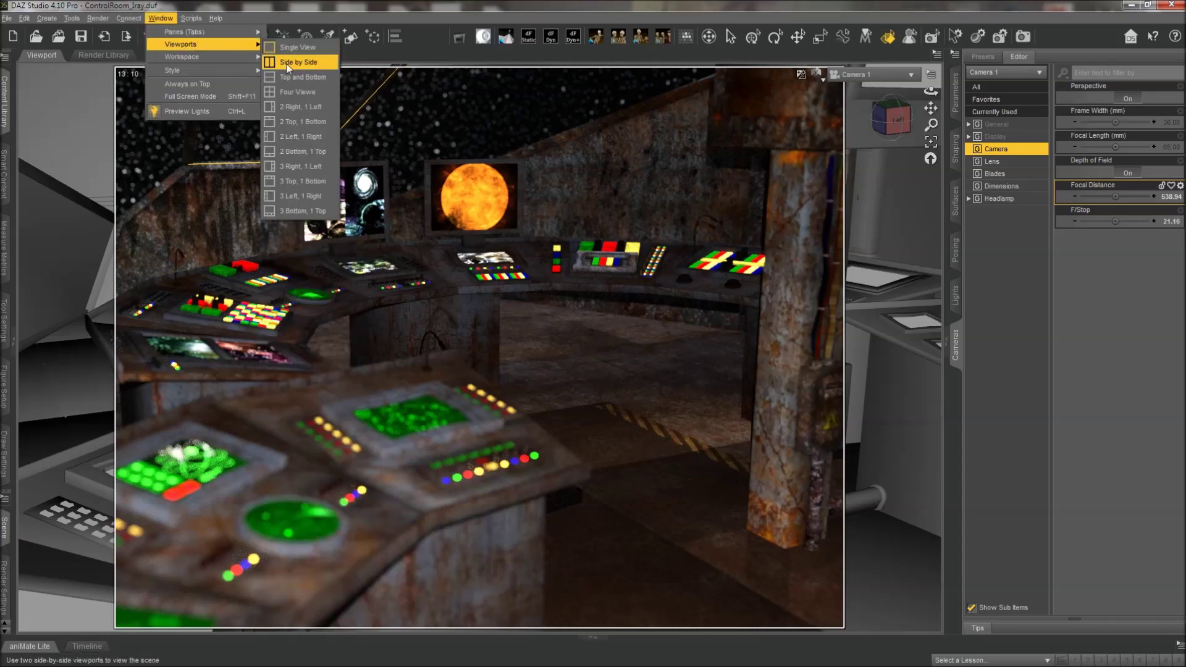
{"action": "left_click", "coordinate": [297, 62]}
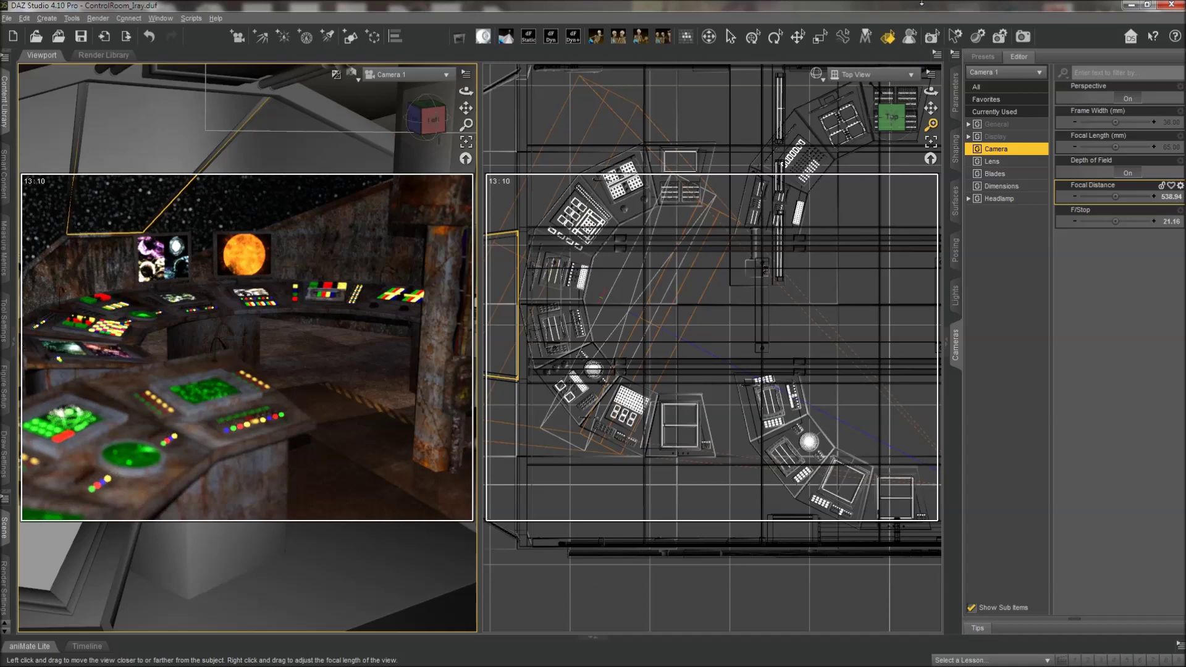
Zoom the Top View out to show the whole control room, and adjust Camera 1's position slightly.
{"action": "left_click_drag", "start_coordinate": [931, 123], "coordinate": [860, 177]}
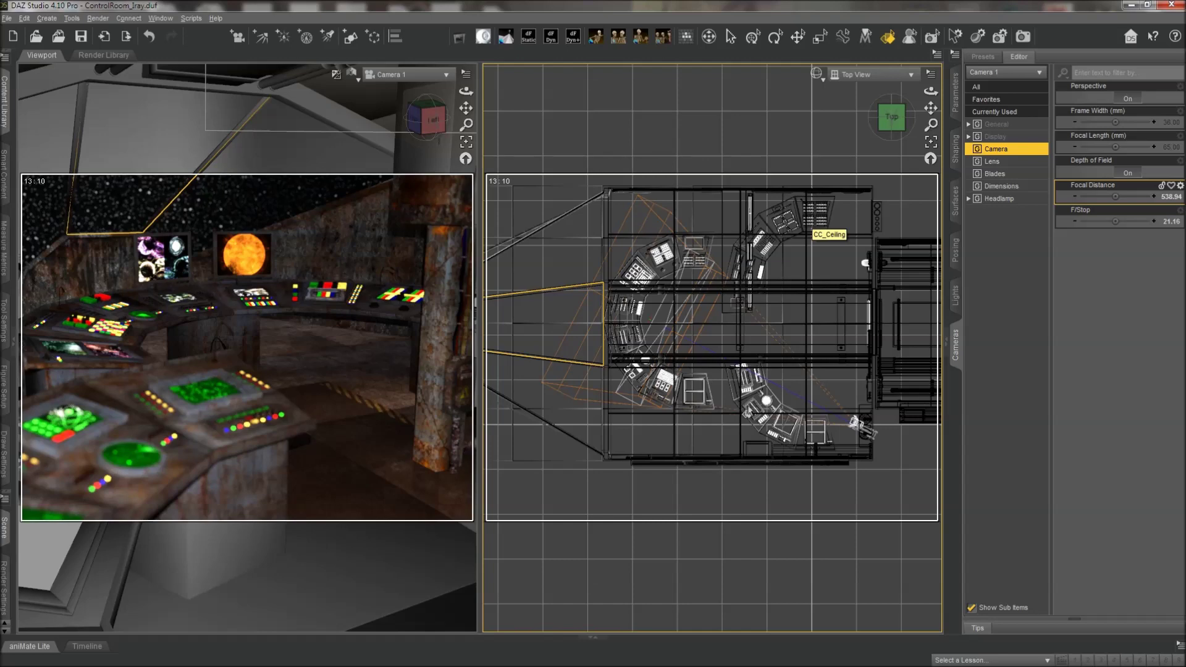
{"action": "left_click_drag", "start_coordinate": [465, 124], "coordinate": [466, 131]}
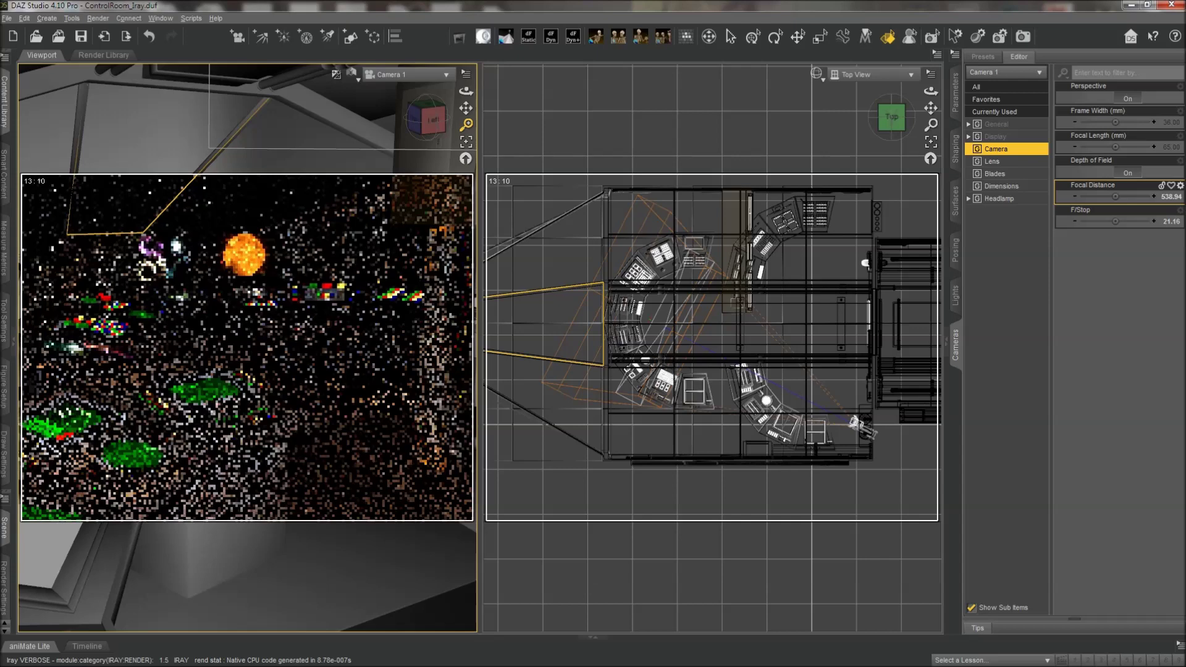
{"action": "left_click_drag", "start_coordinate": [466, 131], "coordinate": [466, 145]}
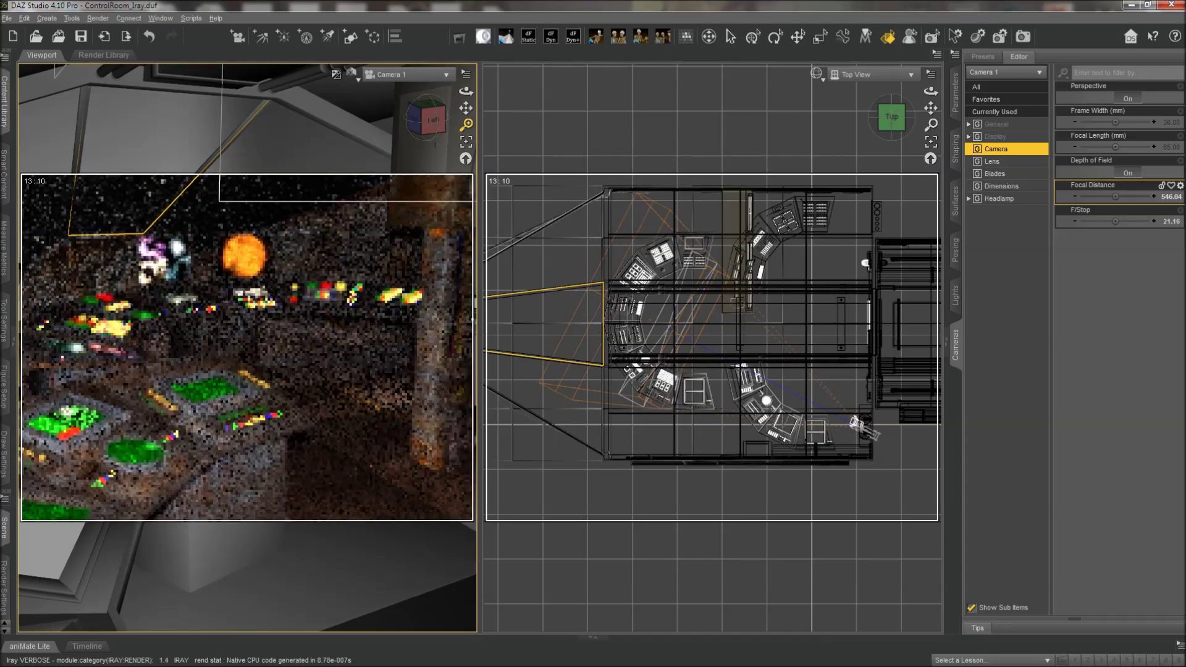
{"action": "left_click_drag", "start_coordinate": [604, 266], "coordinate": [604, 275]}
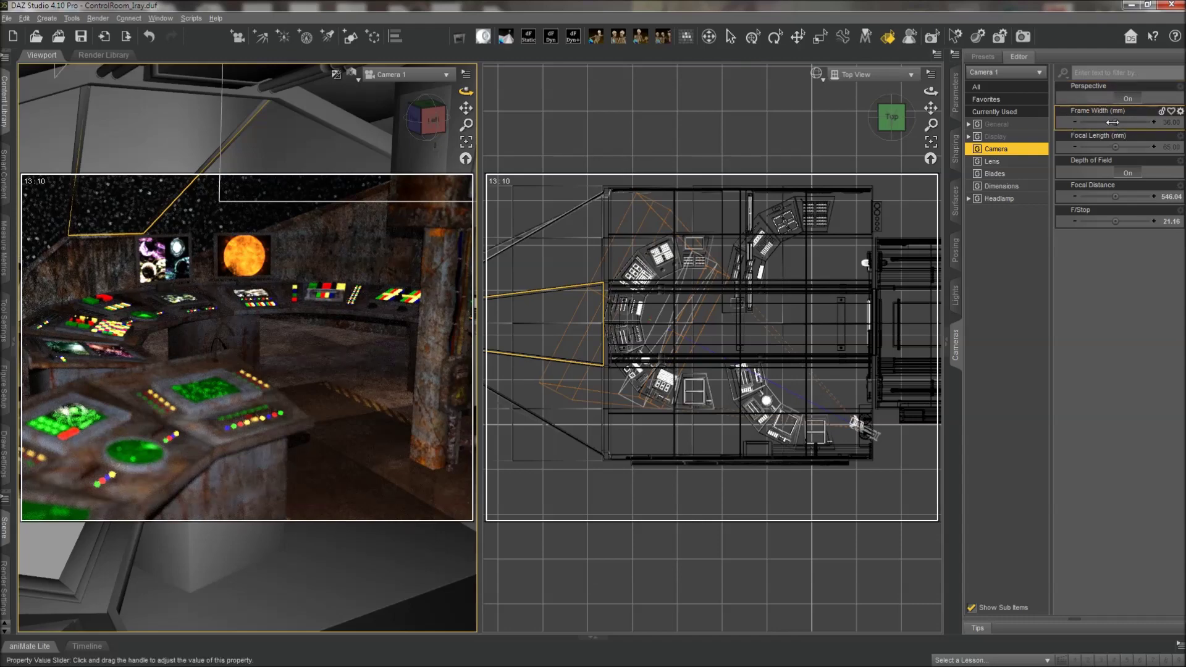
Set Camera 1's Frame Width to about 80.95 mm and its Focal Length to about 80.85 mm.
{"action": "mouse_move", "coordinate": [1114, 122]}
{"action": "left_click_drag", "start_coordinate": [1114, 123], "coordinate": [1129, 122]}
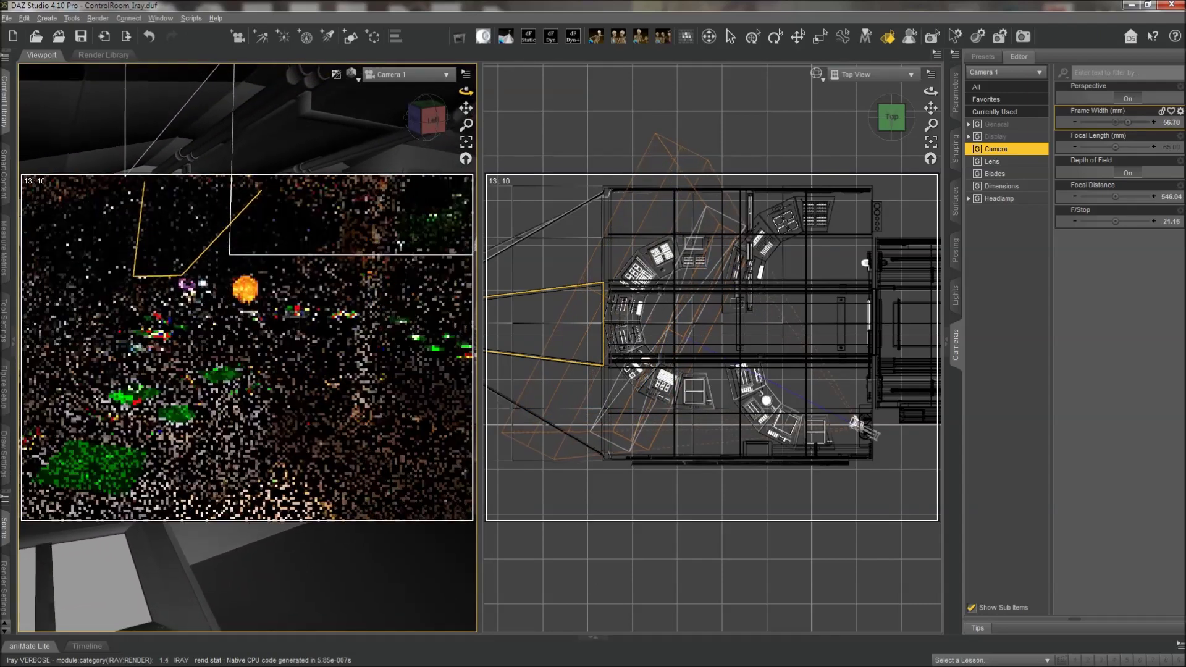
{"action": "left_click_drag", "start_coordinate": [1128, 122], "coordinate": [1134, 122]}
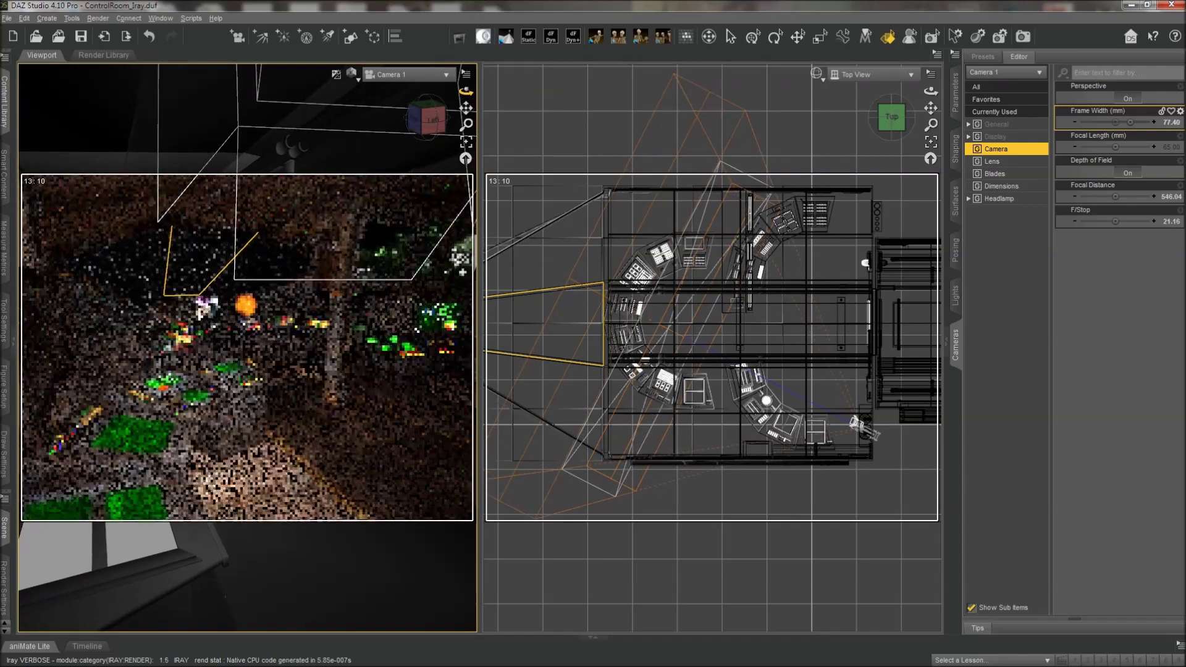
{"action": "left_click_drag", "start_coordinate": [1133, 123], "coordinate": [1135, 123]}
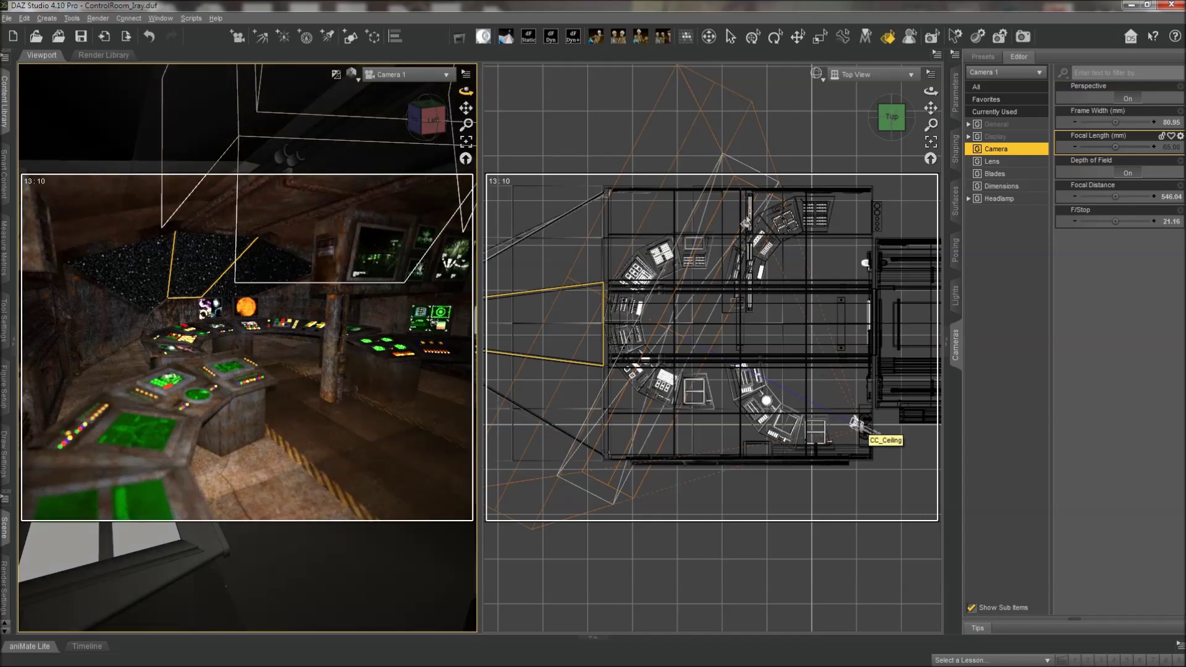
{"action": "mouse_move", "coordinate": [1114, 147]}
{"action": "left_click_drag", "start_coordinate": [1114, 147], "coordinate": [1116, 152]}
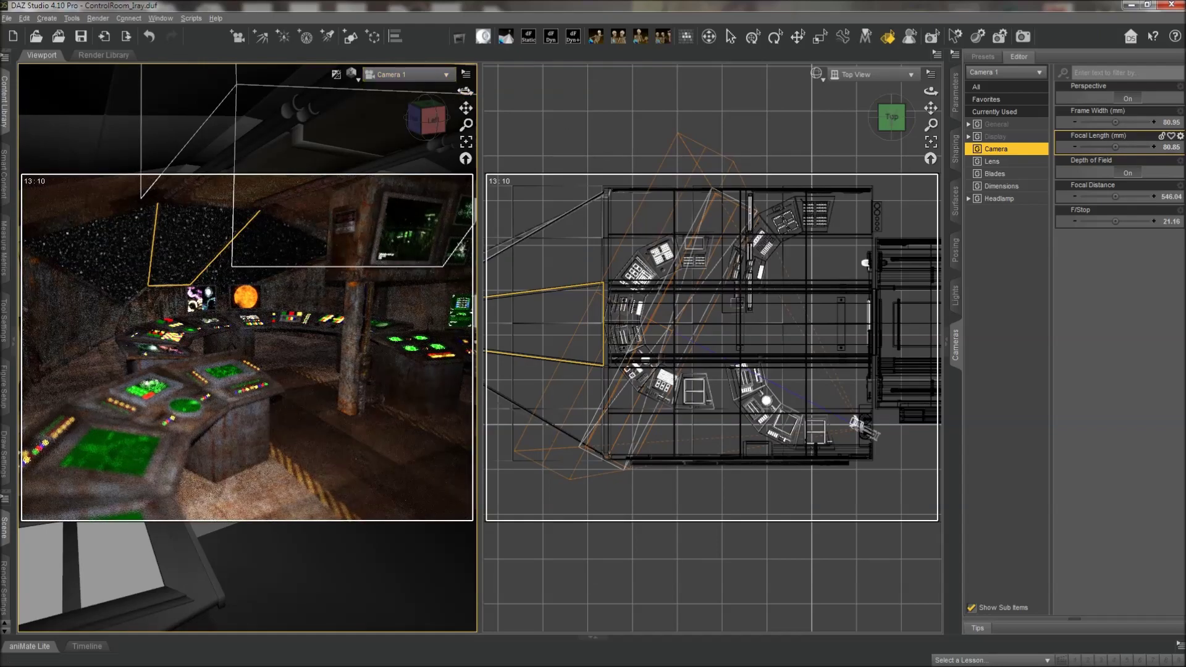
Turn Camera 1 toward the wall monitors beside the pillar and set its Frame Width to about 91.42 mm.
{"action": "mouse_move", "coordinate": [460, 93]}
{"action": "left_mouse_down"}
{"action": "mouse_move", "coordinate": [485, 91]}
{"action": "mouse_move", "coordinate": [468, 106]}
{"action": "mouse_move", "coordinate": [489, 103]}
{"action": "mouse_move", "coordinate": [466, 124]}
{"action": "left_mouse_up"}
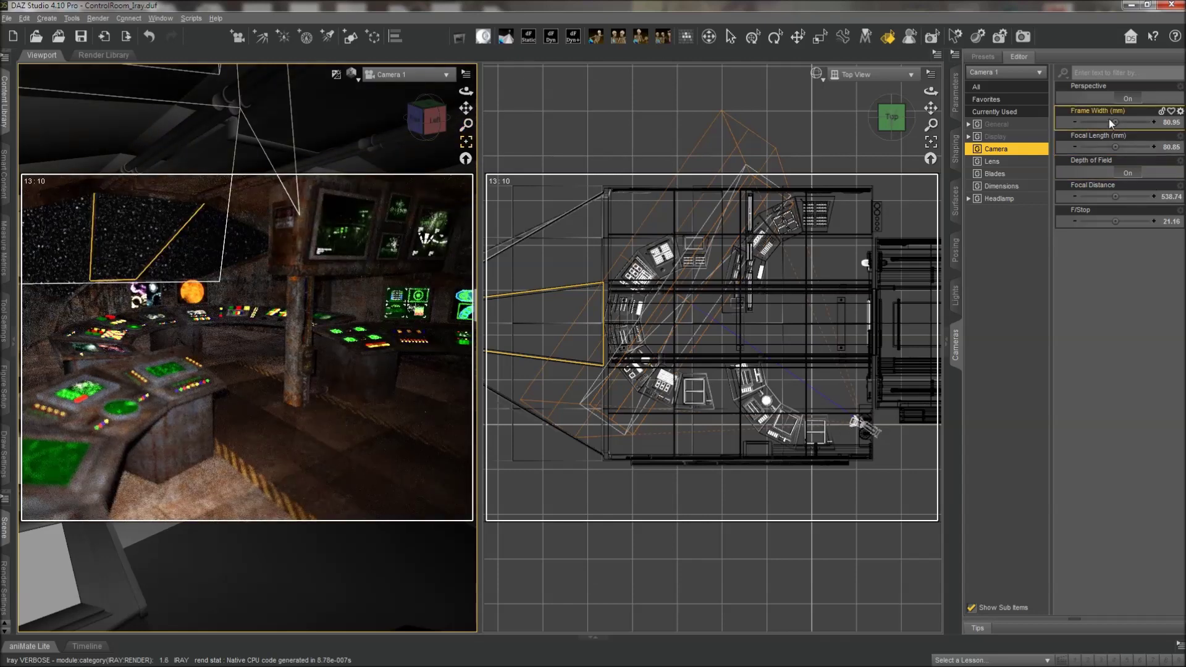
{"action": "left_click_drag", "start_coordinate": [1114, 122], "coordinate": [1126, 121]}
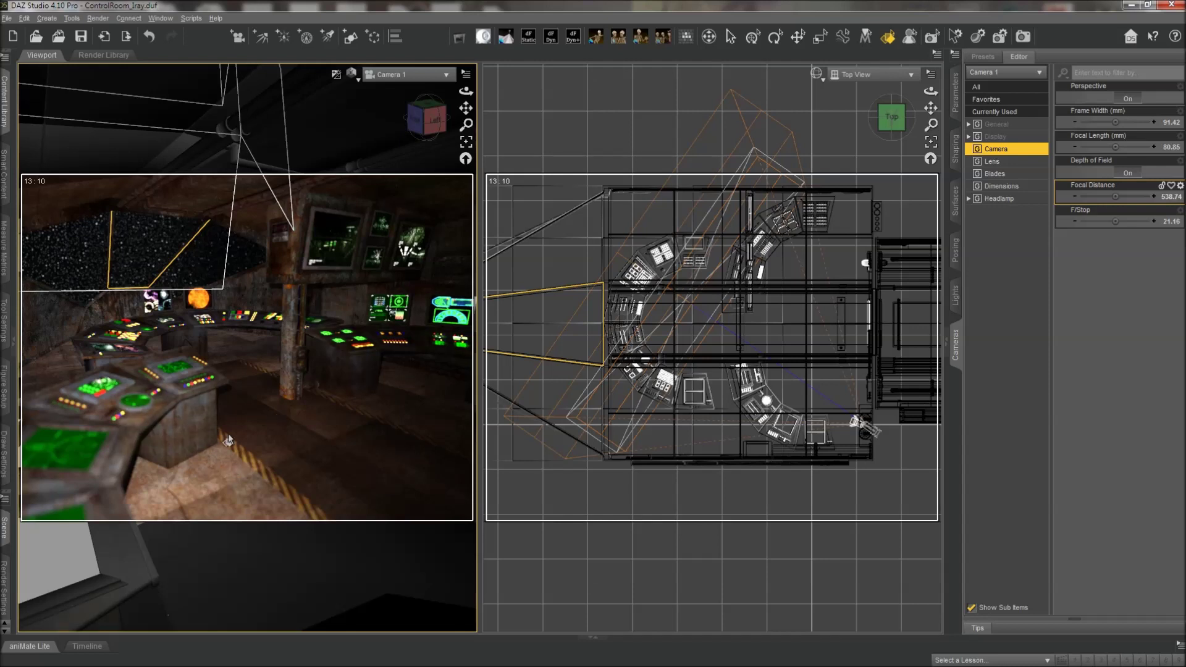
Restore the default Focal Distance and F/Stop of Camera 1.
{"action": "left_click", "coordinate": [1179, 186]}
{"action": "left_click", "coordinate": [1131, 250]}
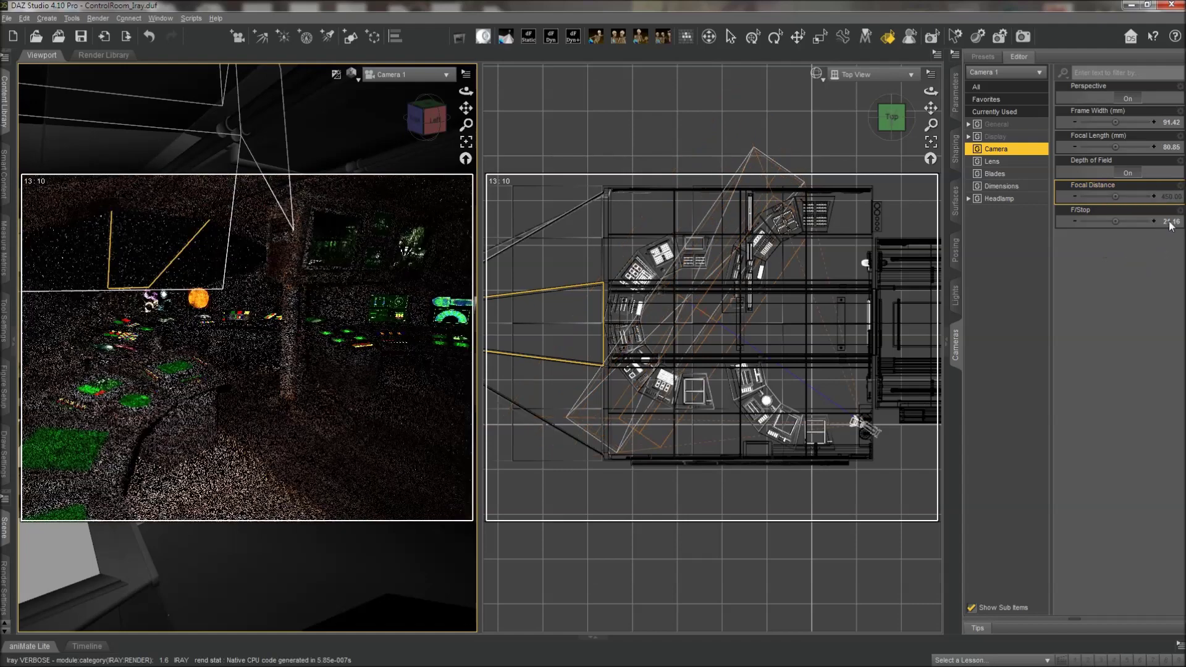
{"action": "left_click", "coordinate": [1180, 210]}
{"action": "left_click", "coordinate": [1124, 273]}
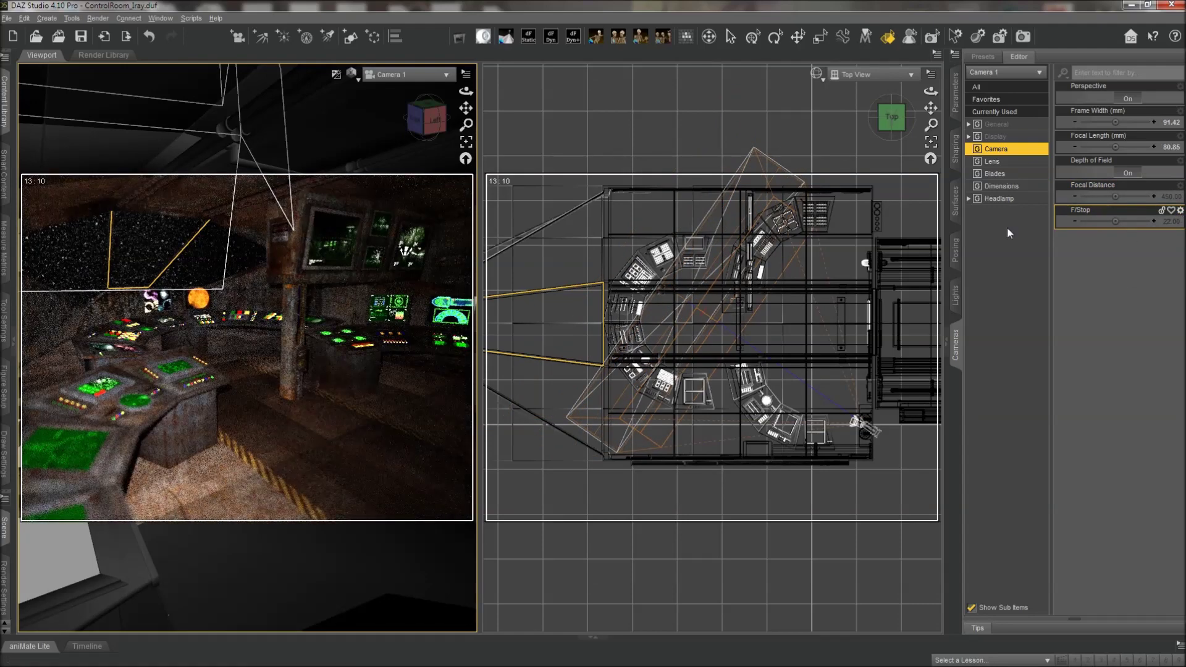
Set Camera 1's Focal Distance to about 175.8 so the focus plane lies across the nearest console.
{"action": "left_click_drag", "start_coordinate": [1124, 198], "coordinate": [1126, 198]}
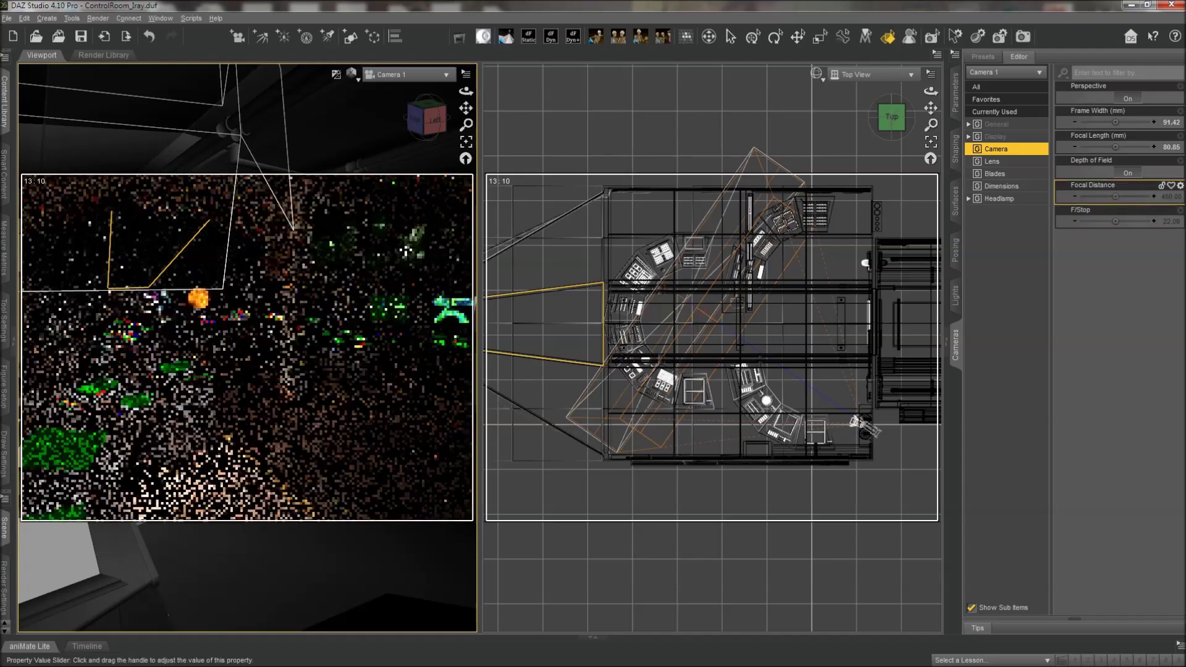
{"action": "left_click", "coordinate": [406, 250]}
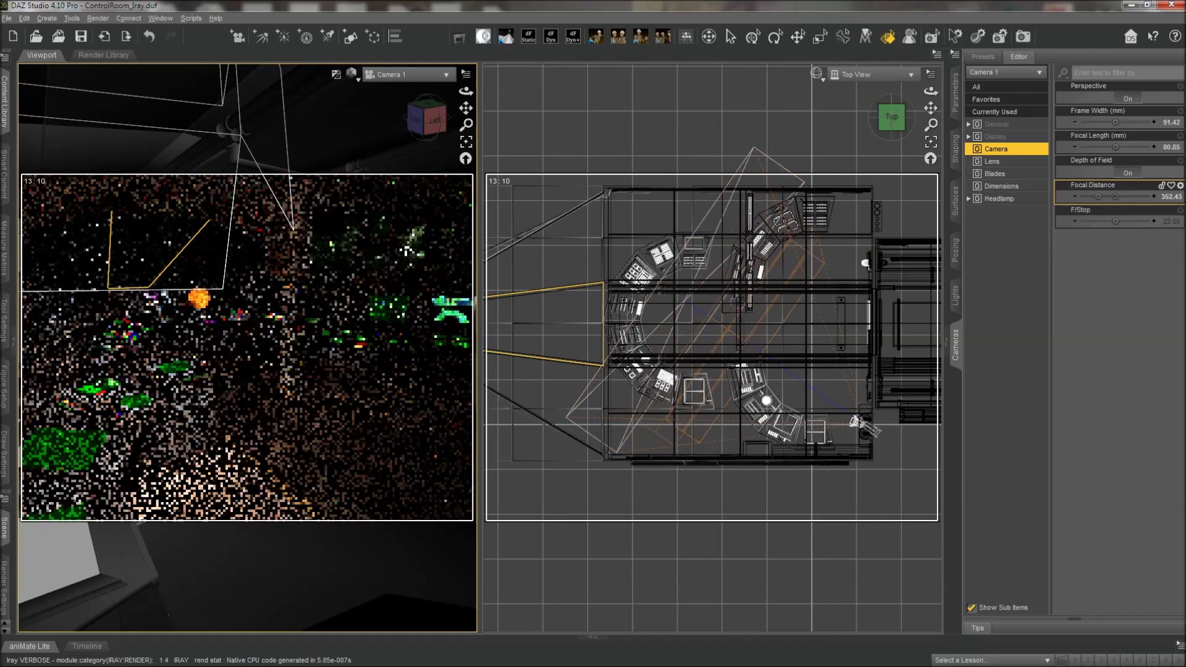
{"action": "left_click", "coordinate": [150, 290]}
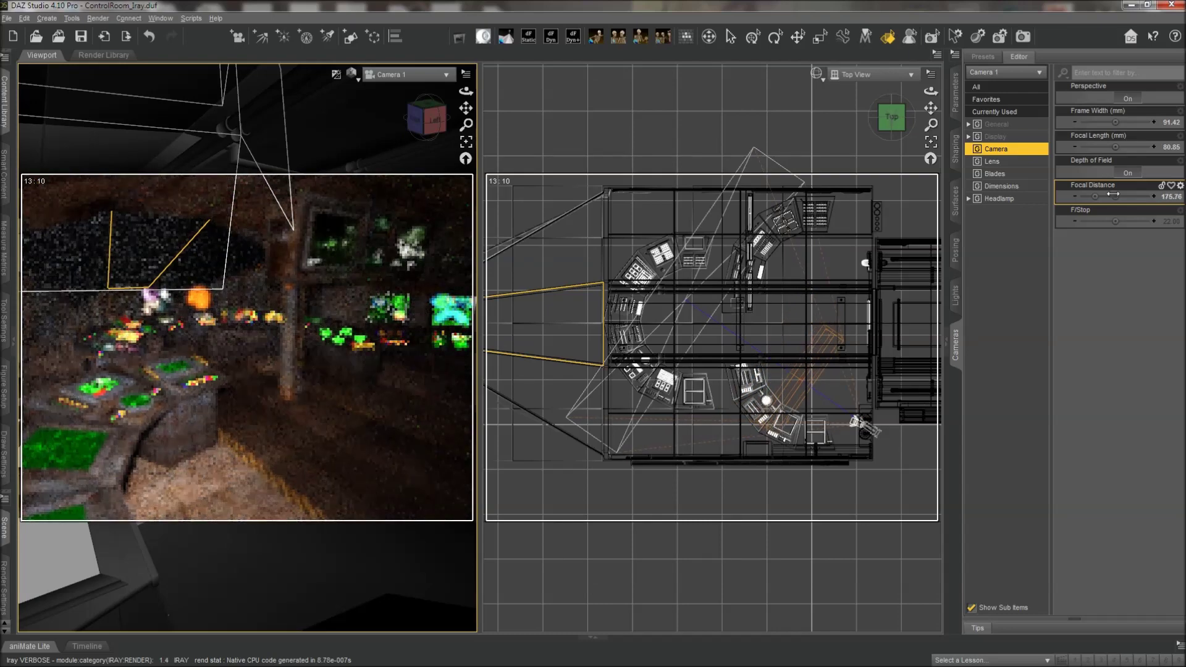
{"action": "left_click_drag", "start_coordinate": [1115, 194], "coordinate": [1112, 194]}
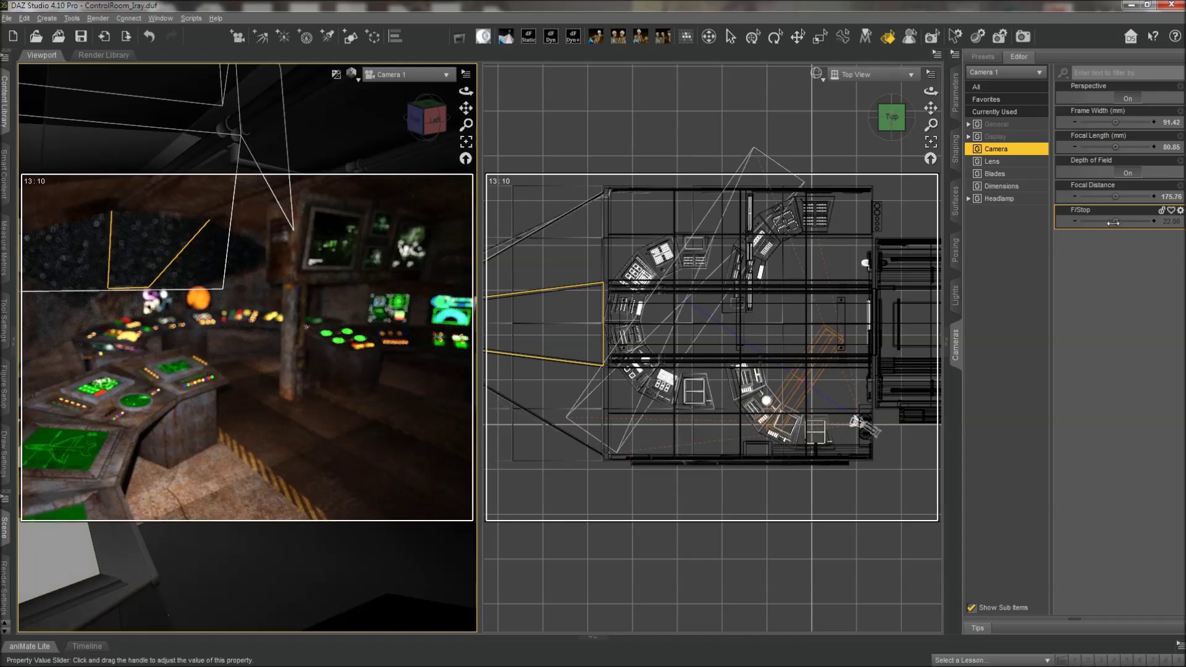
Adjust Camera 1's F/Stop to about 230.46 to widen the in-focus zone around the nearest console.
{"action": "left_click_drag", "start_coordinate": [1114, 223], "coordinate": [1135, 221]}
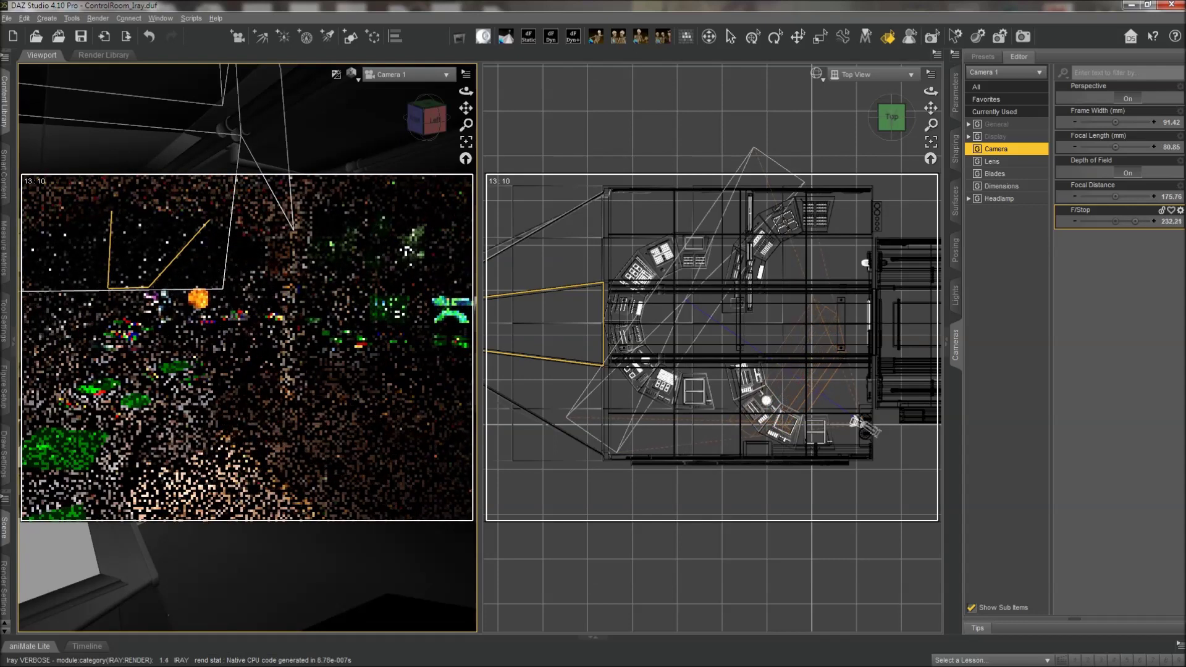
{"action": "left_click_drag", "start_coordinate": [1135, 222], "coordinate": [1137, 221]}
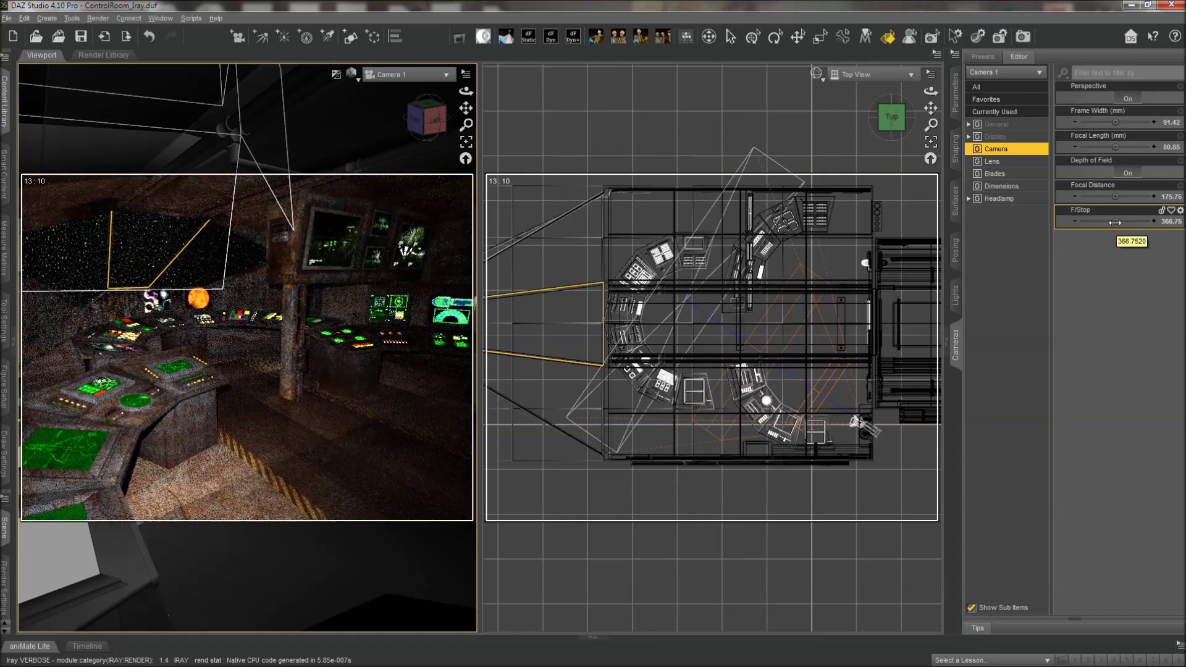
{"action": "left_click_drag", "start_coordinate": [1115, 221], "coordinate": [1102, 221]}
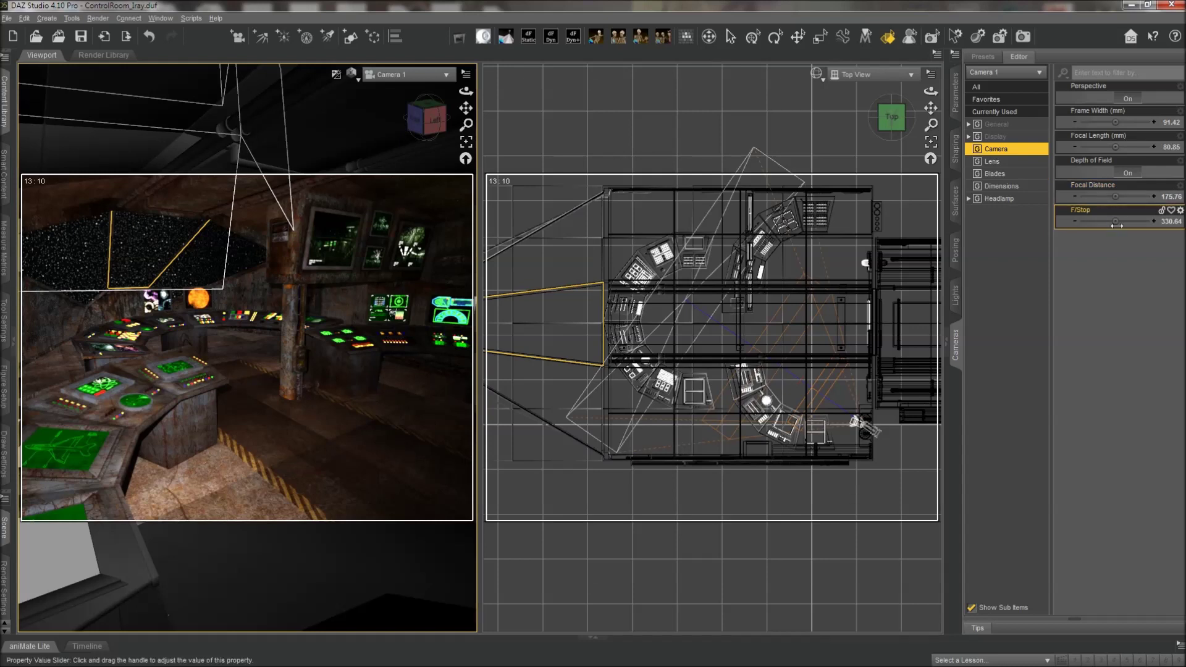
{"action": "mouse_move", "coordinate": [1117, 221]}
{"action": "left_click_drag", "start_coordinate": [1116, 221], "coordinate": [1098, 221]}
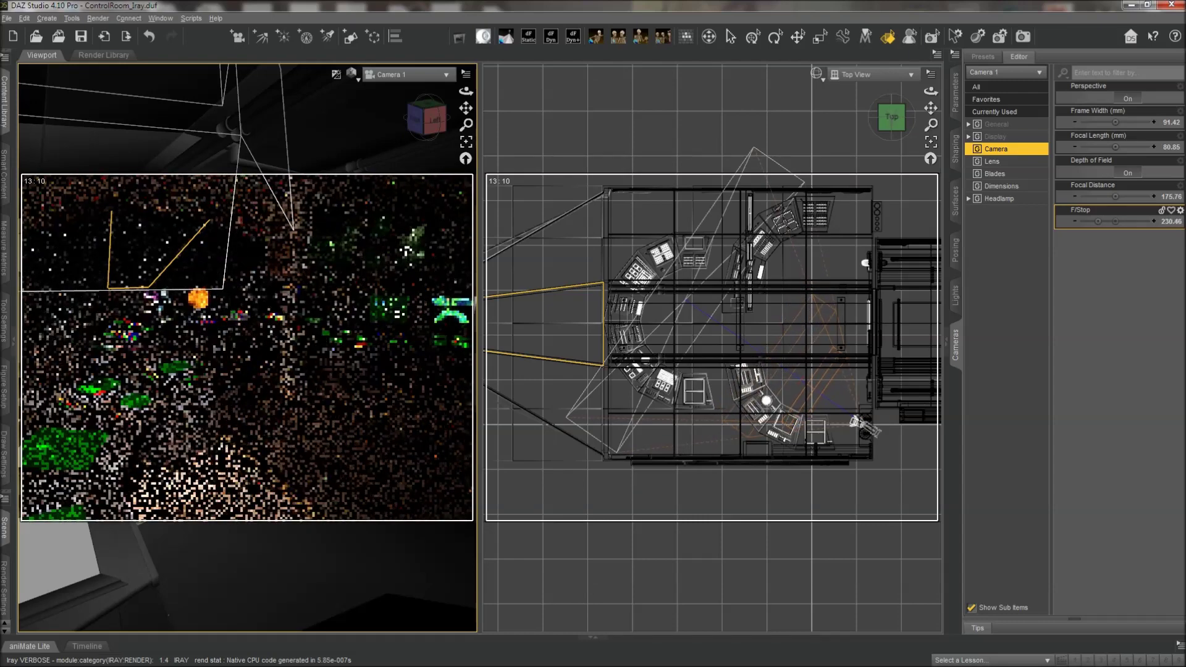
Adjust Camera 1's F/Stop to about 109.28 to narrow the in-focus zone around the nearest console.
{"action": "left_click_drag", "start_coordinate": [1098, 221], "coordinate": [1116, 221]}
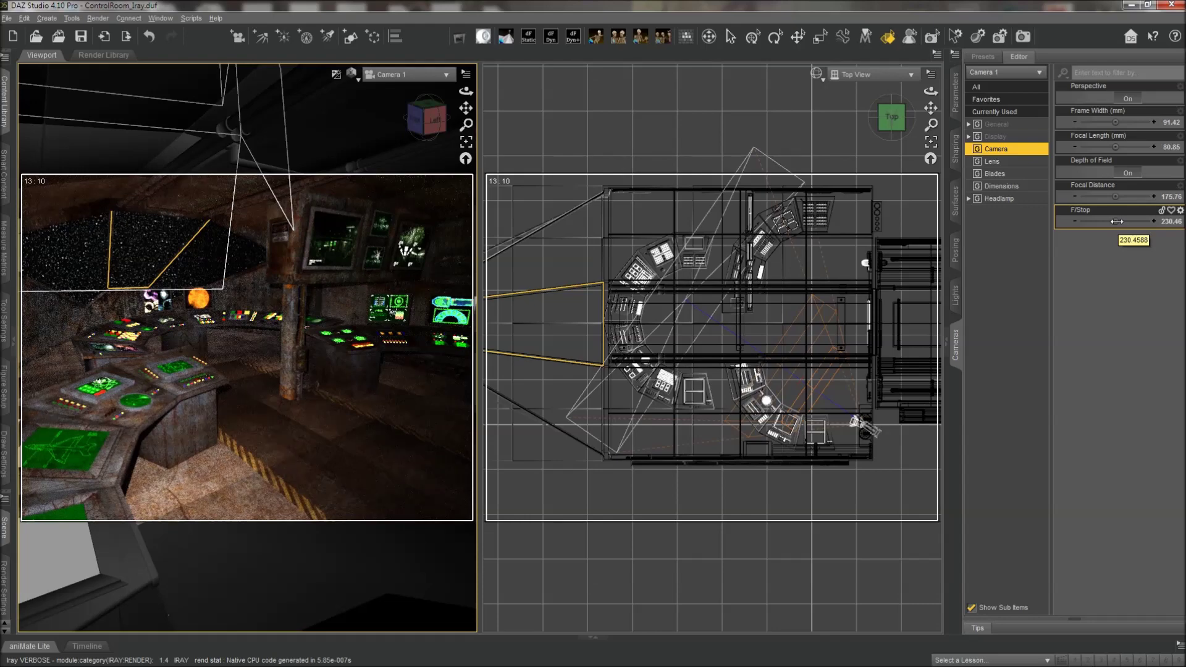
{"action": "left_click_drag", "start_coordinate": [1116, 221], "coordinate": [1101, 221]}
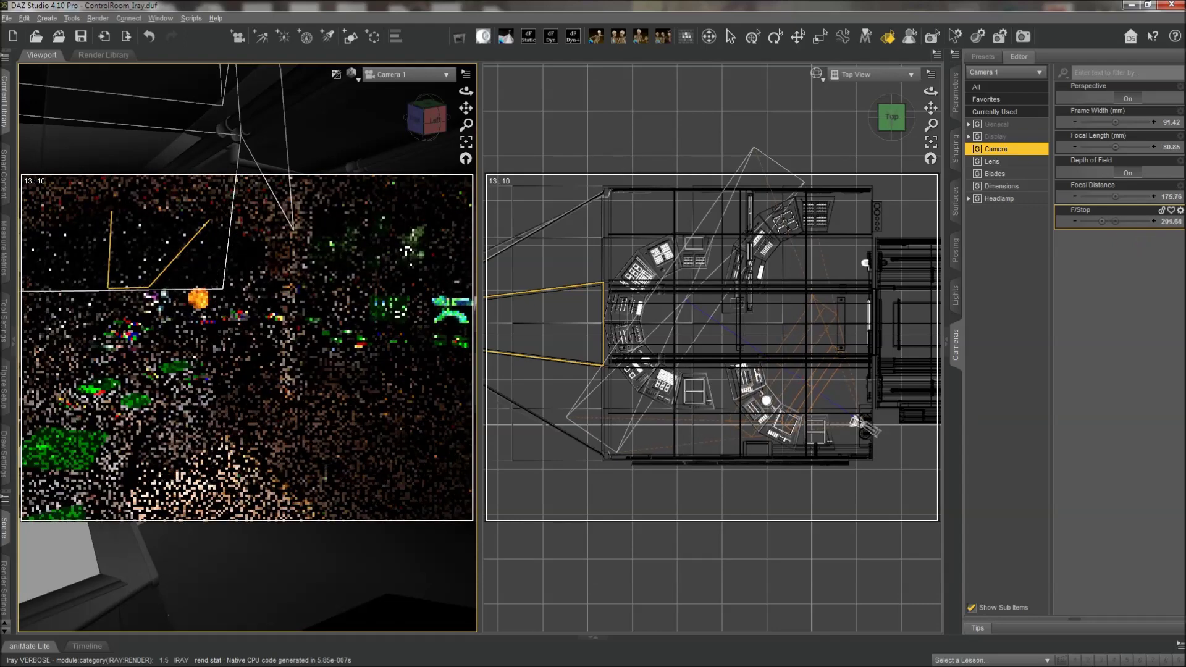
{"action": "left_click_drag", "start_coordinate": [1101, 221], "coordinate": [1098, 221]}
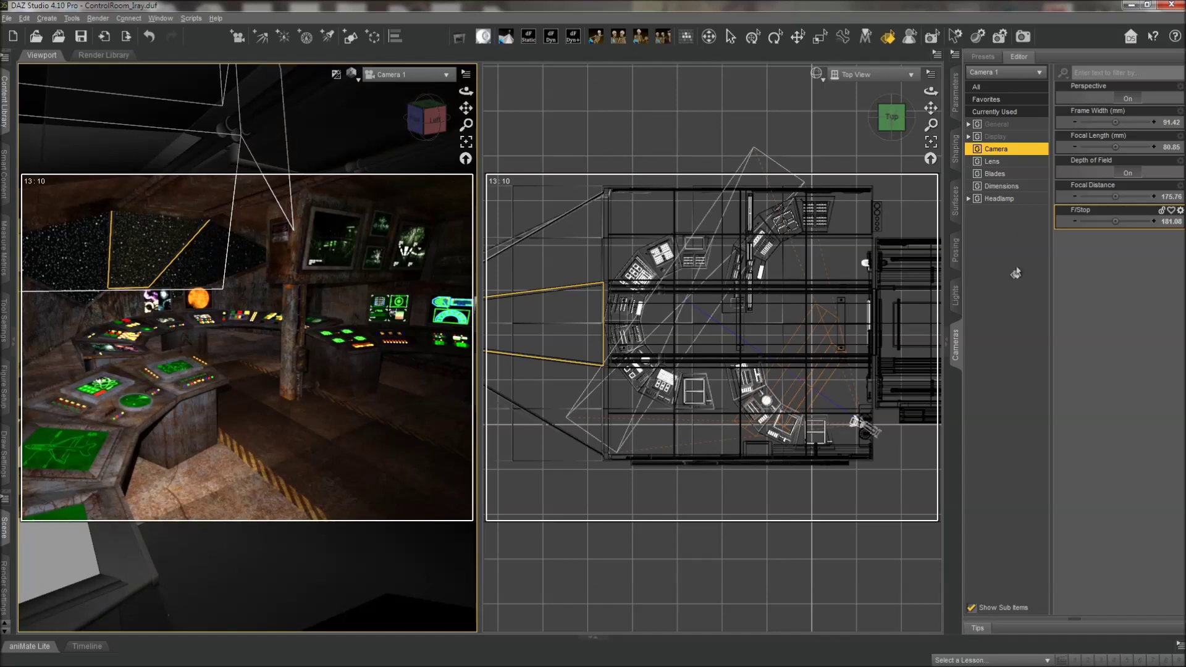
{"action": "left_click_drag", "start_coordinate": [1110, 230], "coordinate": [1098, 221]}
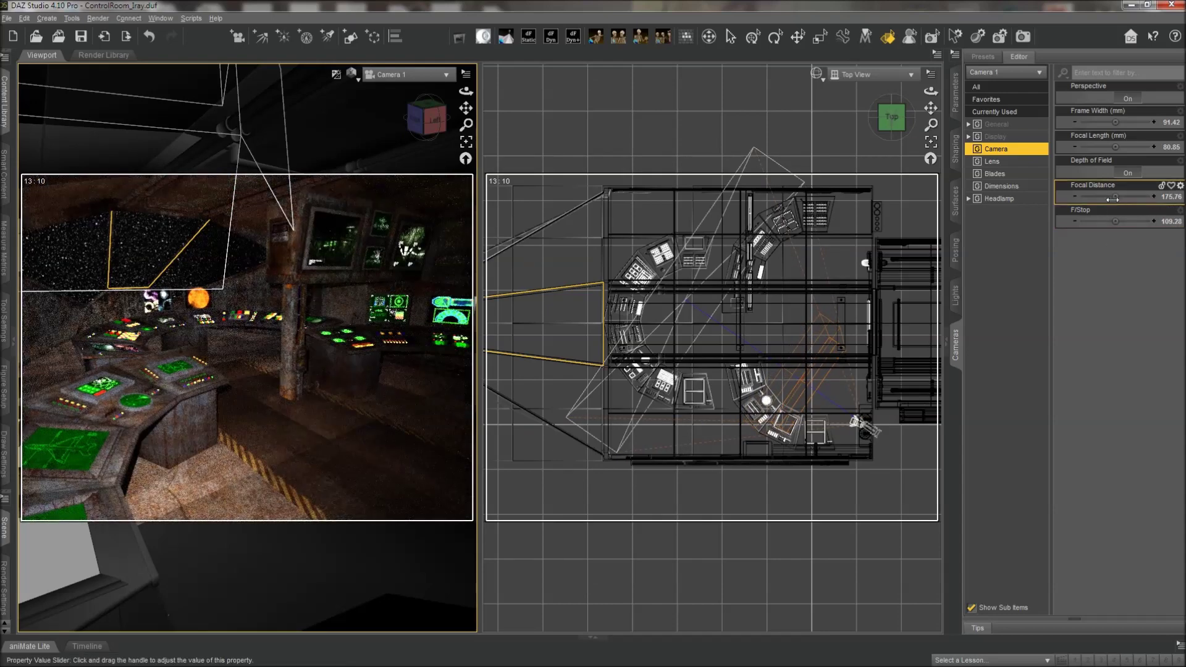
Set Camera 1's Focal Distance to about 118.35 and its F/Stop to about 629.42 to keep a wide zone in focus.
{"action": "left_click_drag", "start_coordinate": [1115, 197], "coordinate": [1101, 197]}
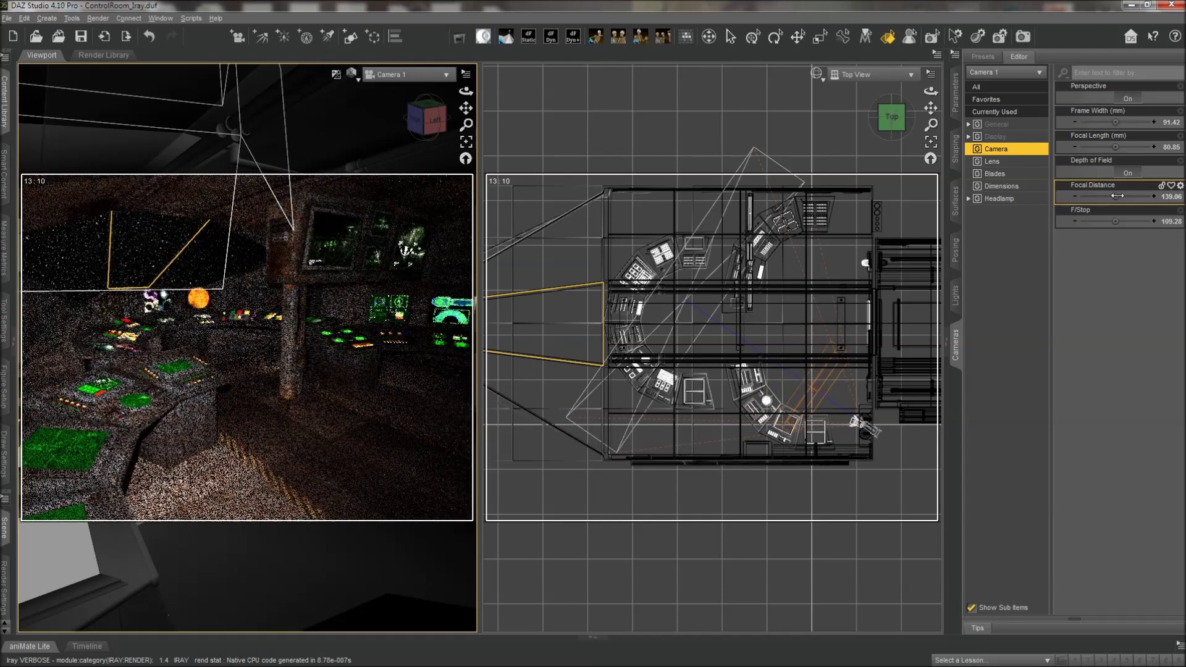
{"action": "mouse_move", "coordinate": [1117, 196]}
{"action": "left_mouse_down"}
{"action": "mouse_move", "coordinate": [1103, 196]}
{"action": "mouse_move", "coordinate": [1117, 196]}
{"action": "left_mouse_up"}
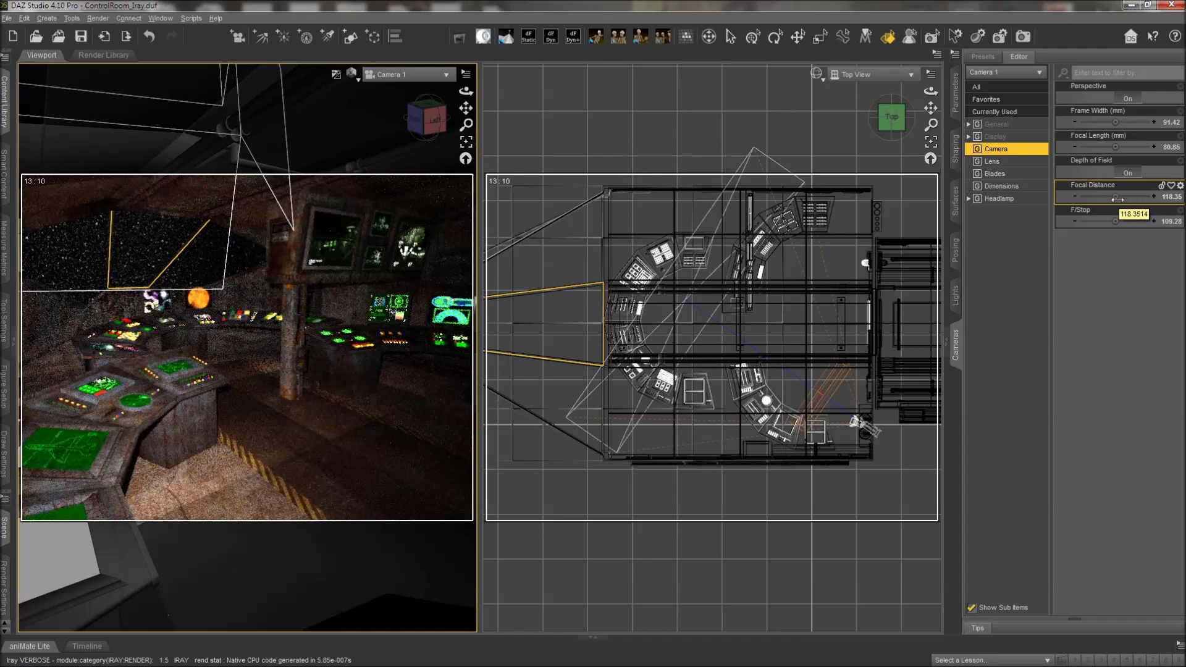
{"action": "left_click_drag", "start_coordinate": [1114, 221], "coordinate": [1139, 222]}
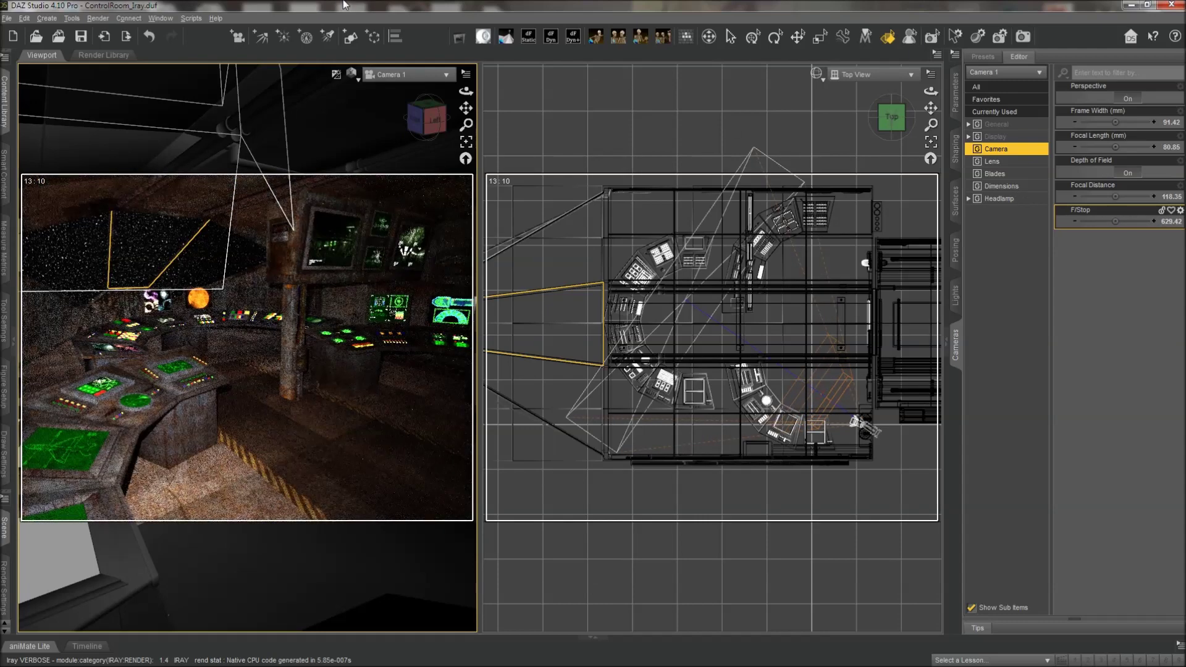
Switch the viewport layout to Single View and move Camera 1 closer to the consoles and pillar.
{"action": "left_click", "coordinate": [164, 17]}
{"action": "mouse_move", "coordinate": [176, 37]}
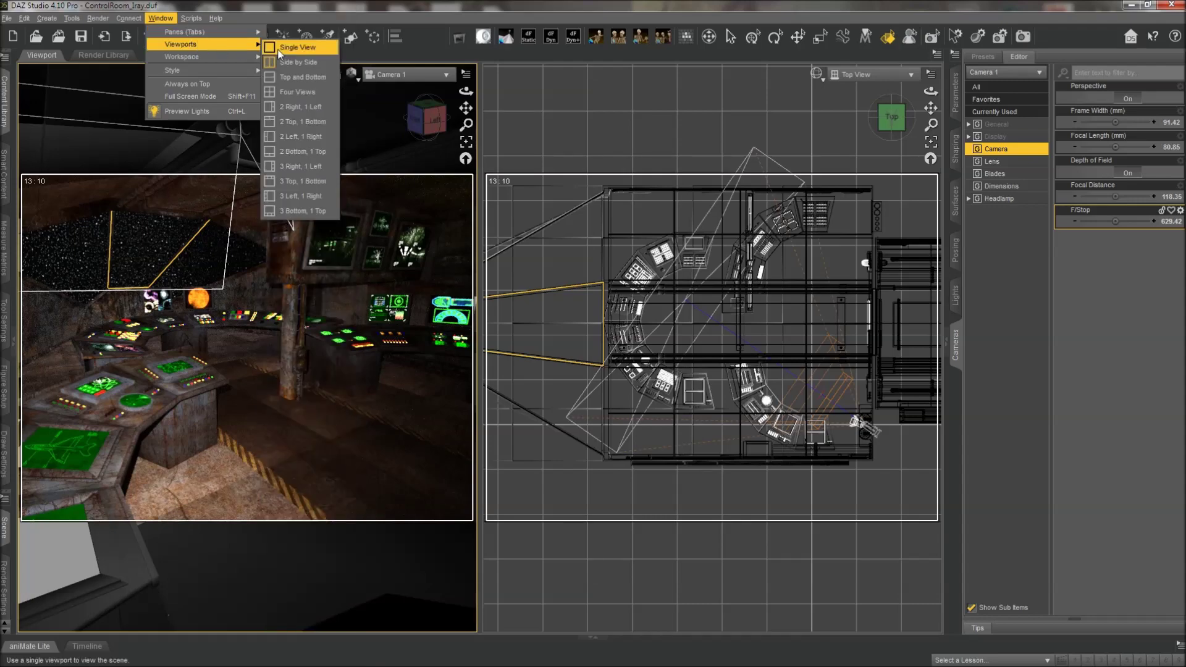
{"action": "left_click", "coordinate": [279, 48]}
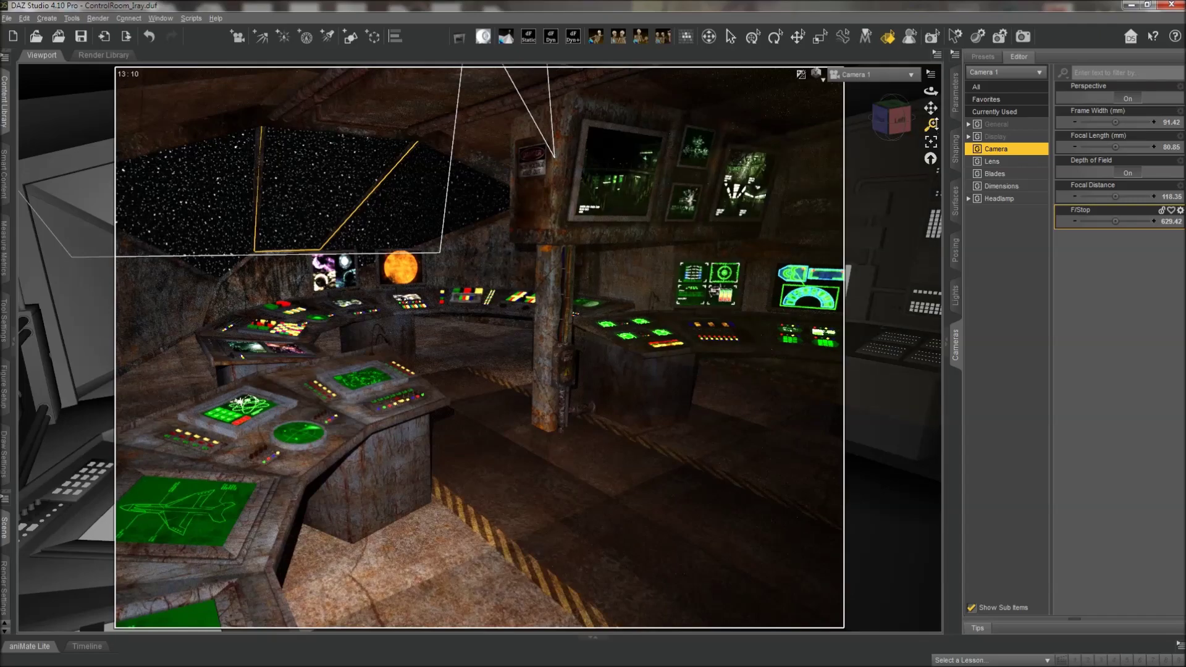
{"action": "left_click_drag", "start_coordinate": [930, 124], "coordinate": [931, 99]}
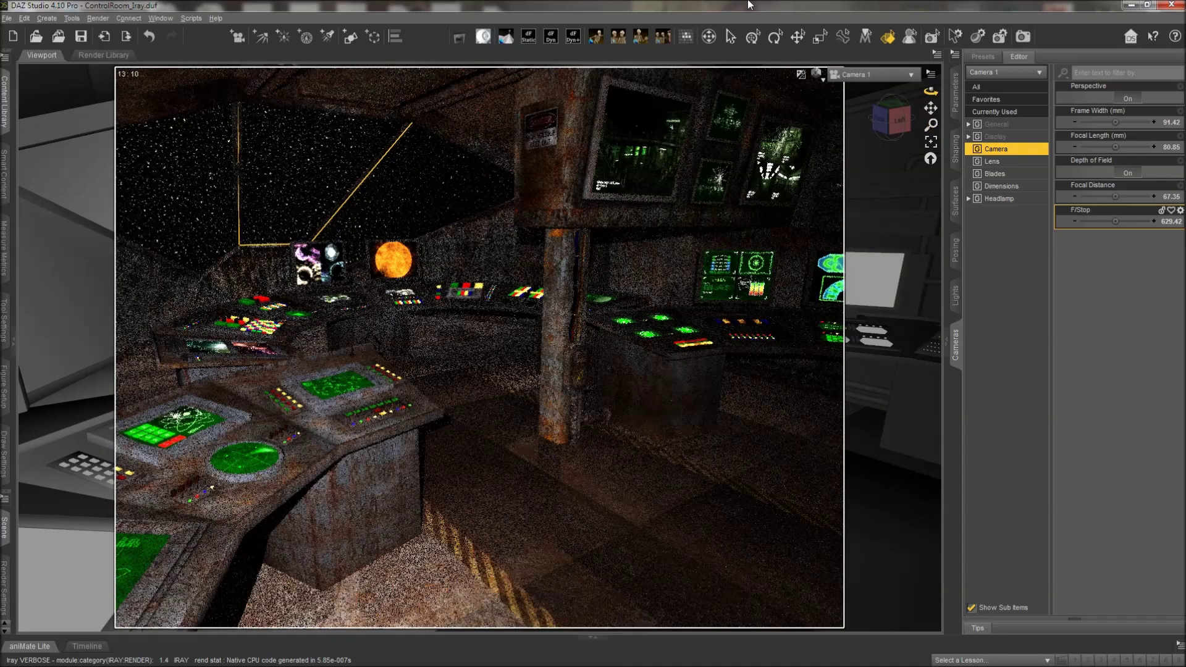